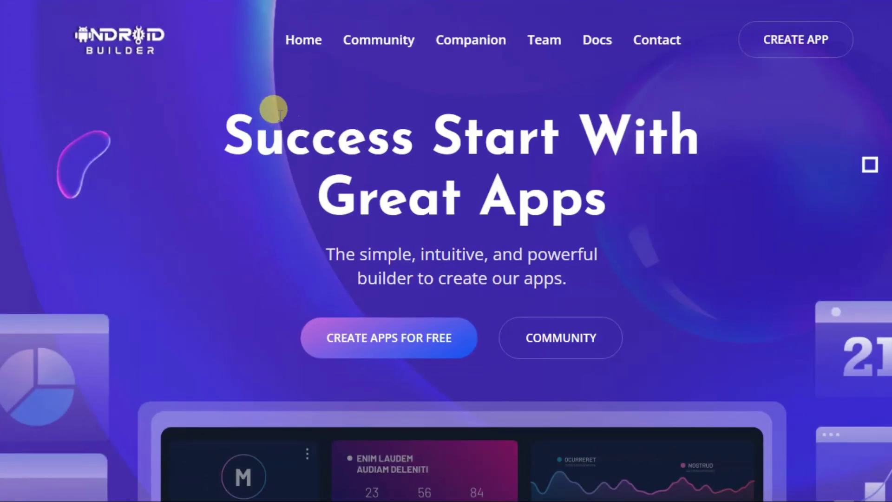
Sign in with Google, then create and open a project named "Unlimited Free Games to play".
click(405, 343)
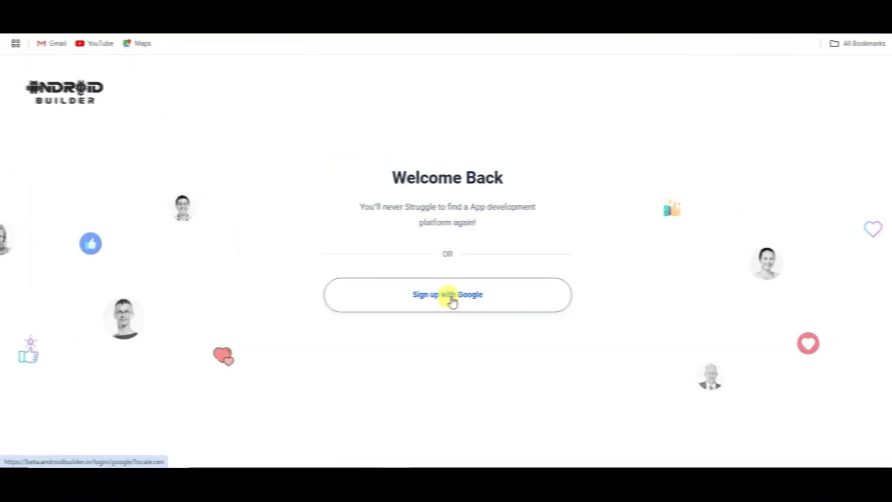
click(431, 296)
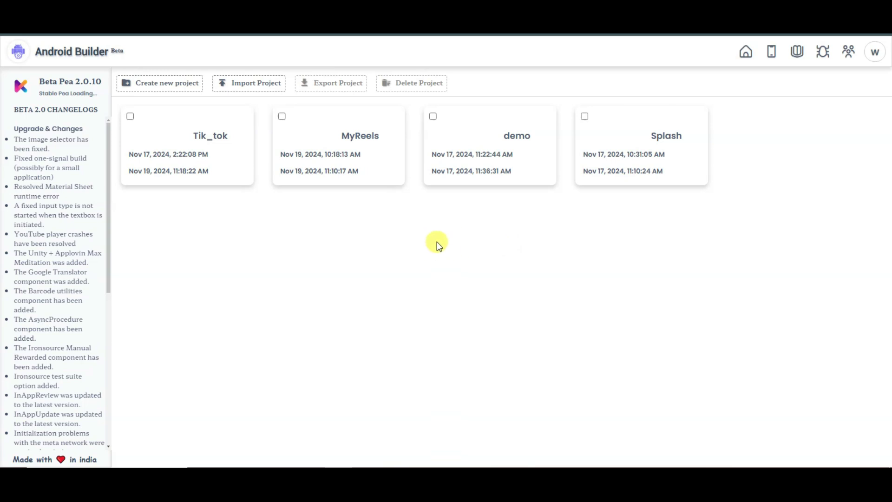
click(175, 84)
click(313, 380)
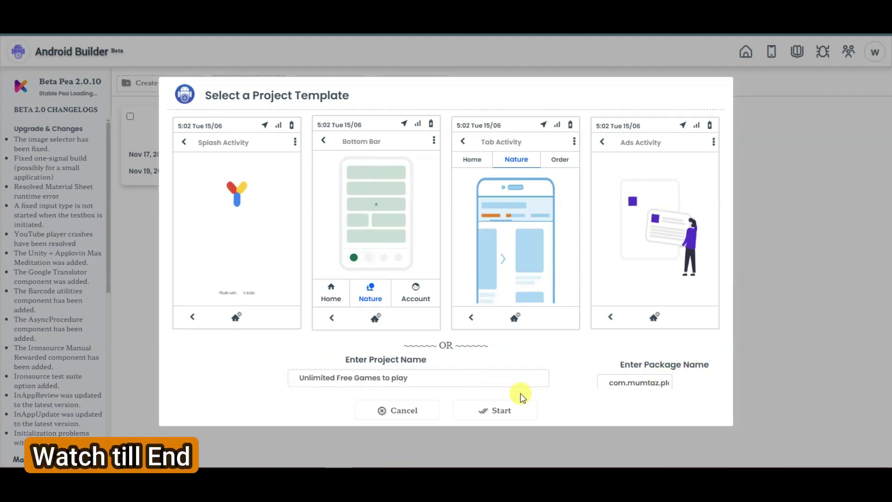
click(479, 410)
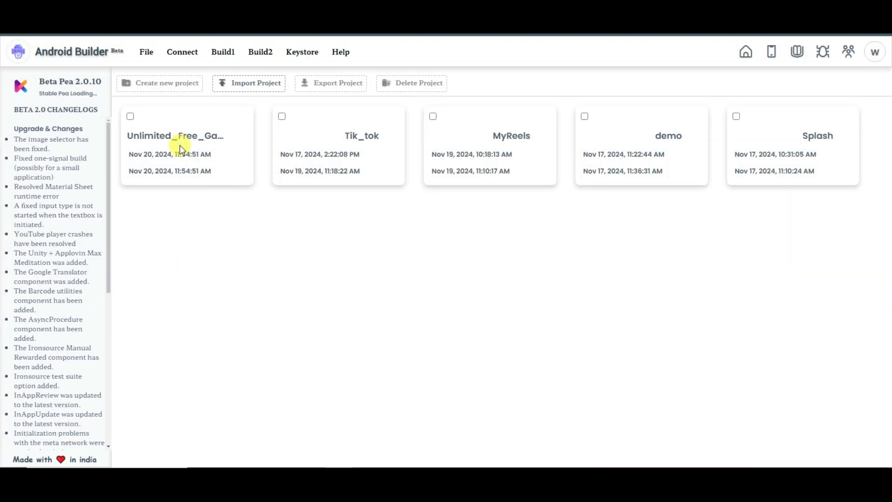
click(197, 153)
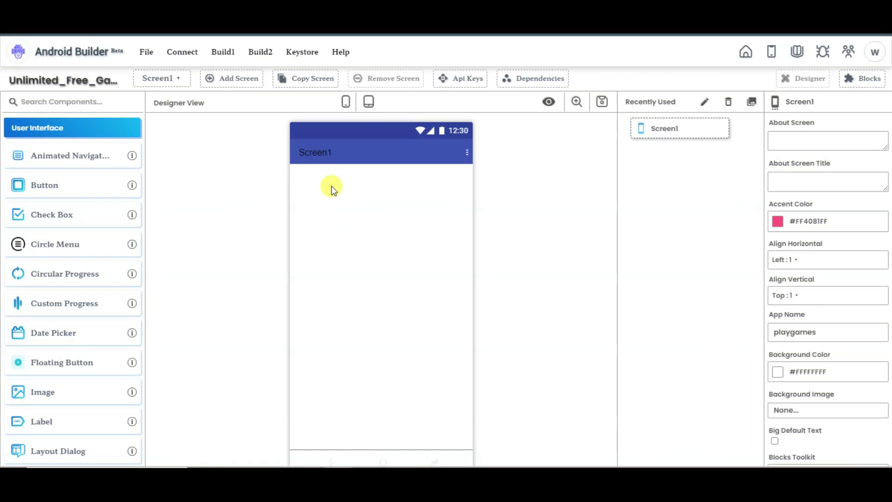
Add a Web Viewer component and a Clock component to Screen1.
click(103, 101)
text(web)
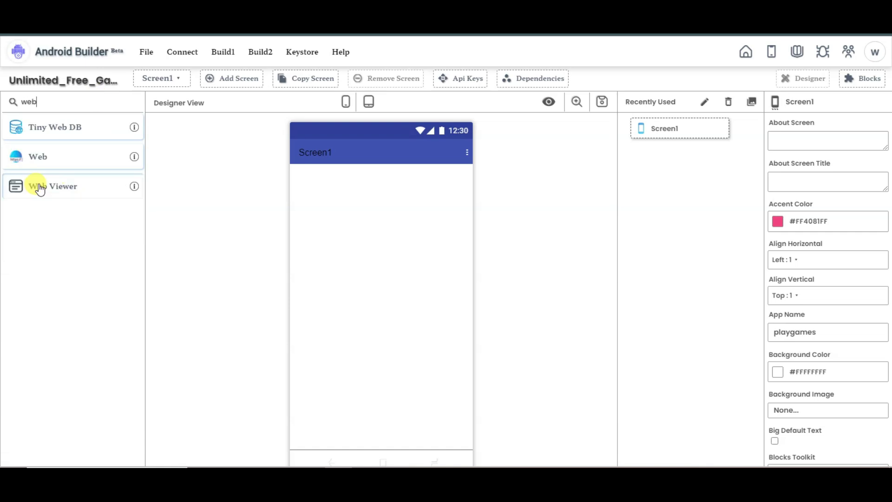
drag(38, 185, 362, 218)
double_click(54, 101)
key(BackSpace)
text(clo)
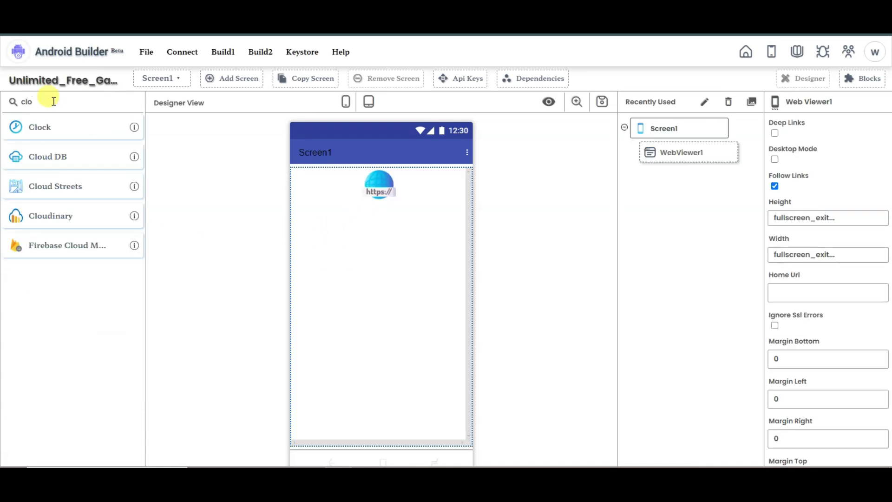
drag(42, 127, 379, 271)
Add a Vertical Arrangement to Screen1 below the web viewer.
double_click(80, 101)
key(BackSpace)
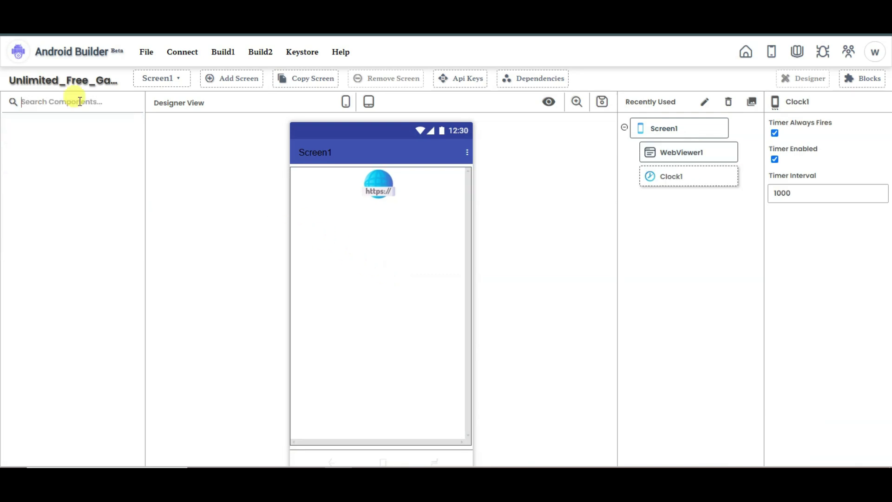
text(ver)
drag(36, 219, 335, 396)
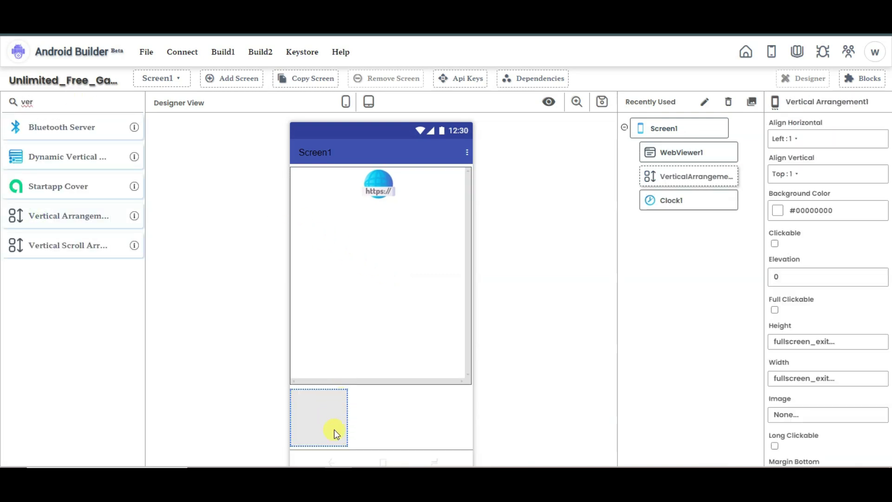
Set the vertical arrangement's height to 50 pixels and its width to fullscreen.
click(800, 342)
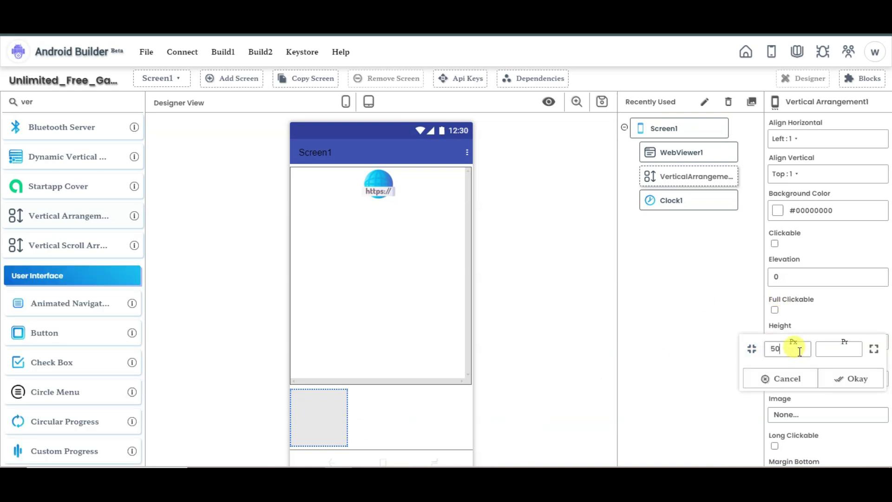
click(857, 378)
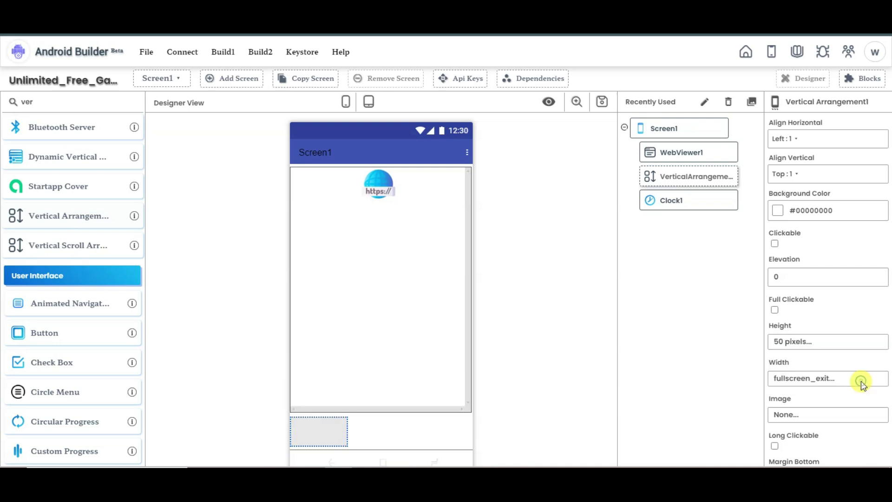
click(805, 377)
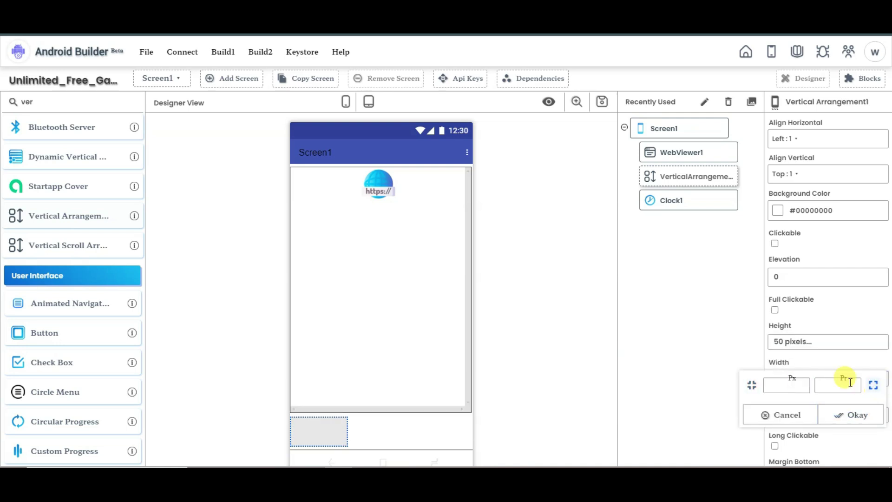
click(846, 414)
Add an Admob Banner inside the vertical arrangement, plus Admob Core and Admob Interstitial components to Screen1.
double_click(65, 101)
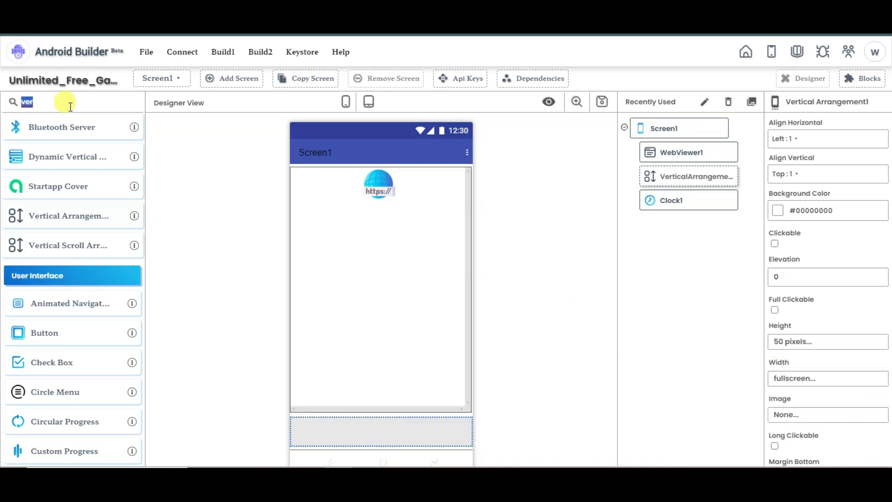
text(admob)
drag(58, 156, 318, 424)
drag(128, 229, 408, 350)
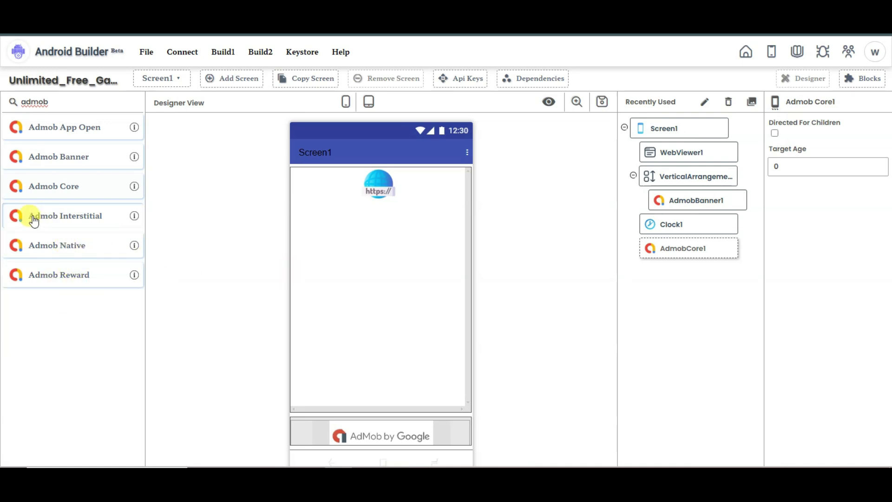
drag(37, 219, 395, 324)
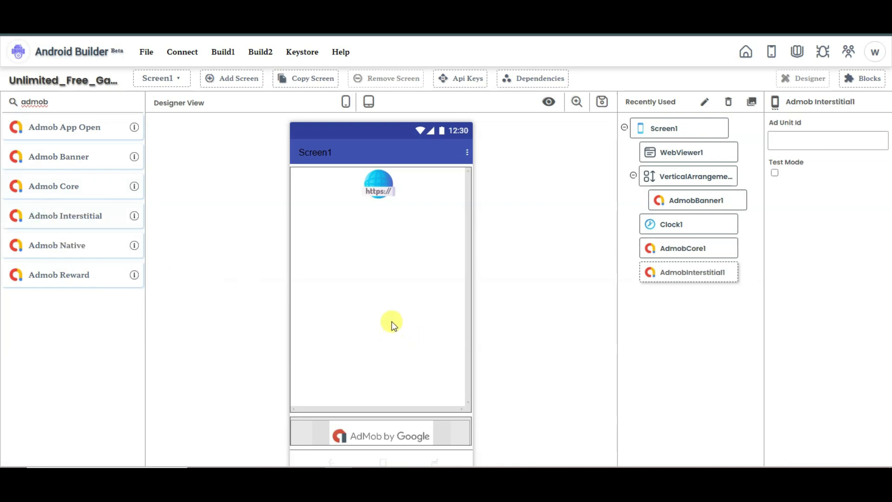
Switch to the blocks editor and add a Screen1.Initialize event block to the workspace.
click(865, 79)
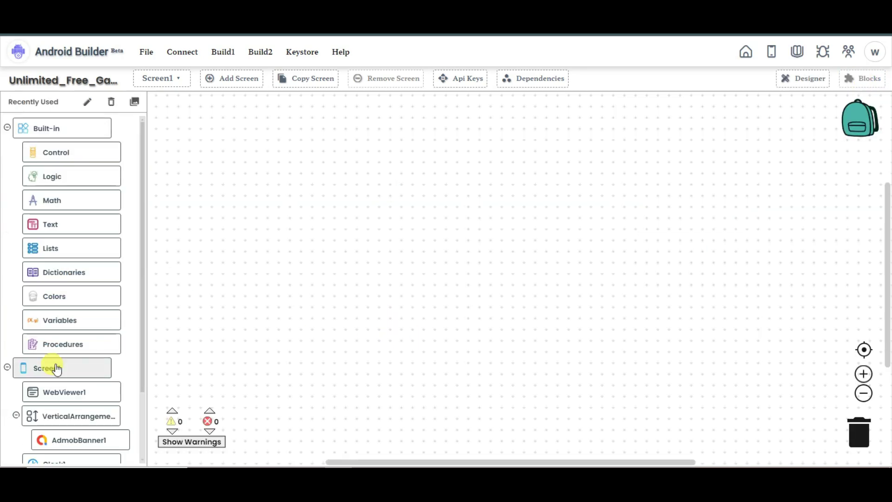
click(54, 371)
drag(497, 251, 502, 191)
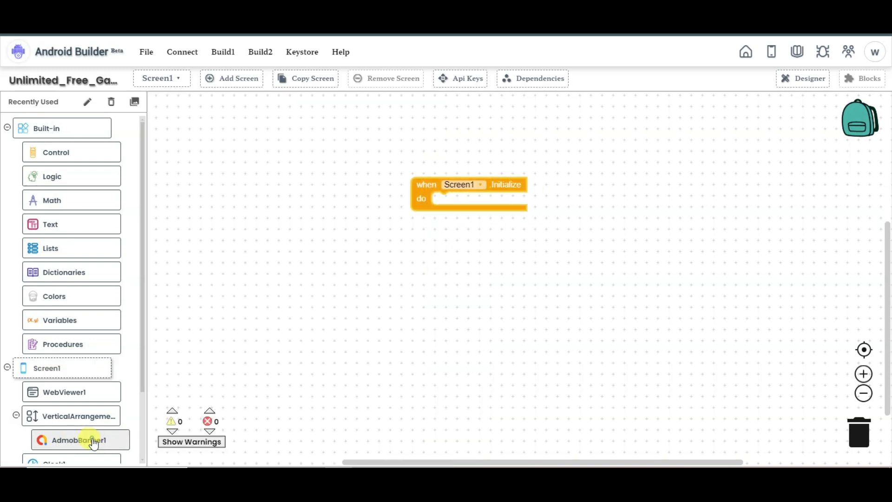
Add an AdmobBanner1.LoadBannerAd call to the Screen1.Initialize event, with AdmobBanner1.StandardBanner as its adSize.
click(93, 443)
drag(261, 205, 528, 207)
click(88, 440)
scroll(302, 306, down, 5)
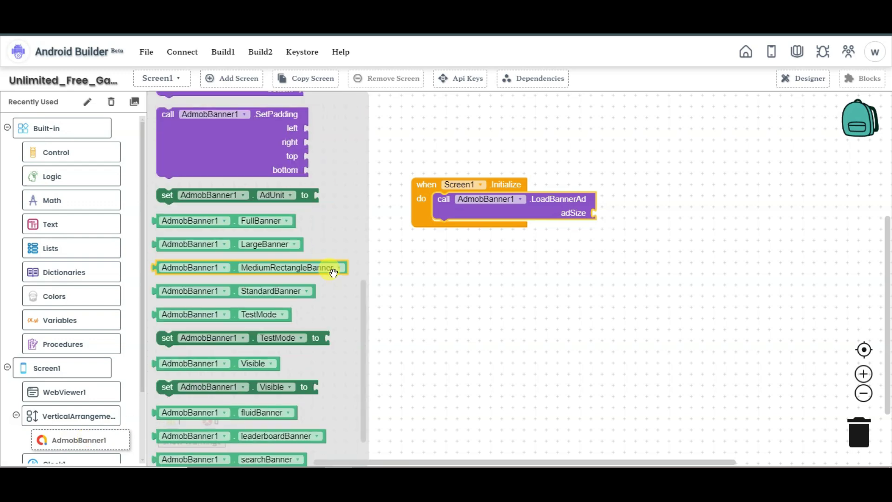
scroll(333, 277, down, 1)
drag(254, 250, 695, 221)
Add an AdmobInterstitial1.LoadInterstitialAd call below the banner call in the Screen1.Initialize event.
scroll(78, 430, down, 2)
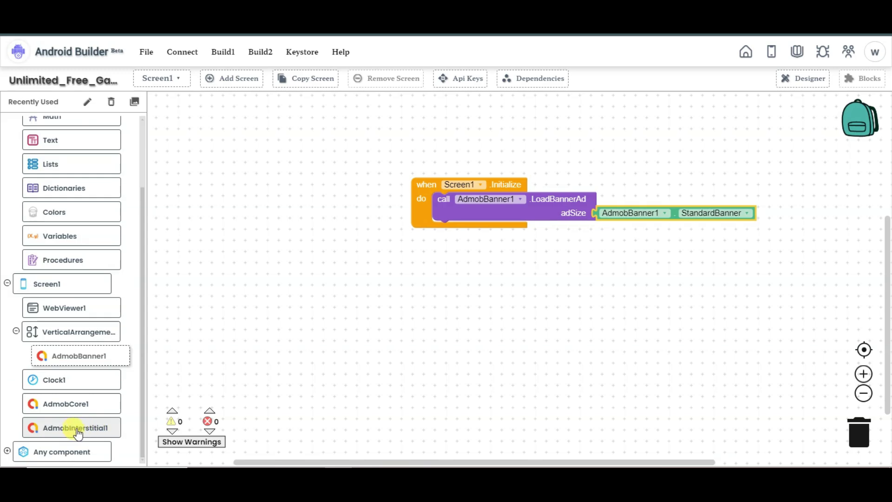
click(88, 432)
drag(269, 330, 548, 225)
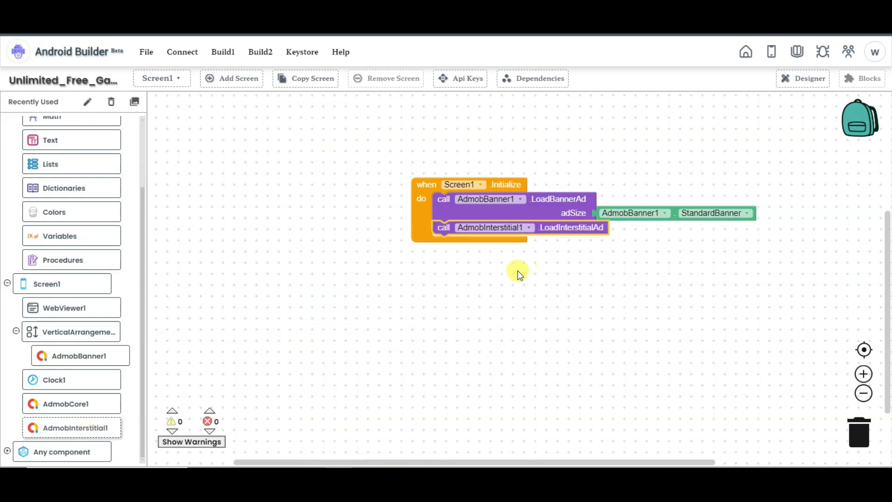
Add an AdmobInterstitial1.AdFailedToShow event and place a duplicate of the LoadInterstitialAd call inside it.
click(86, 432)
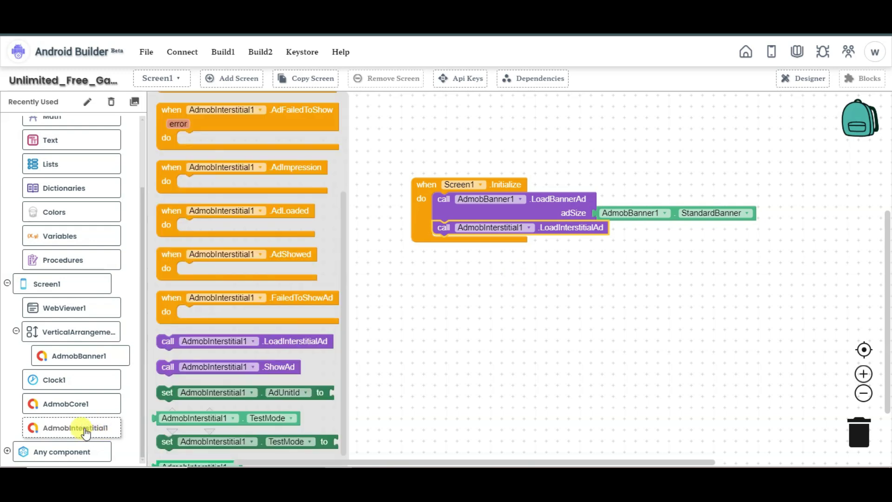
drag(279, 114, 479, 267)
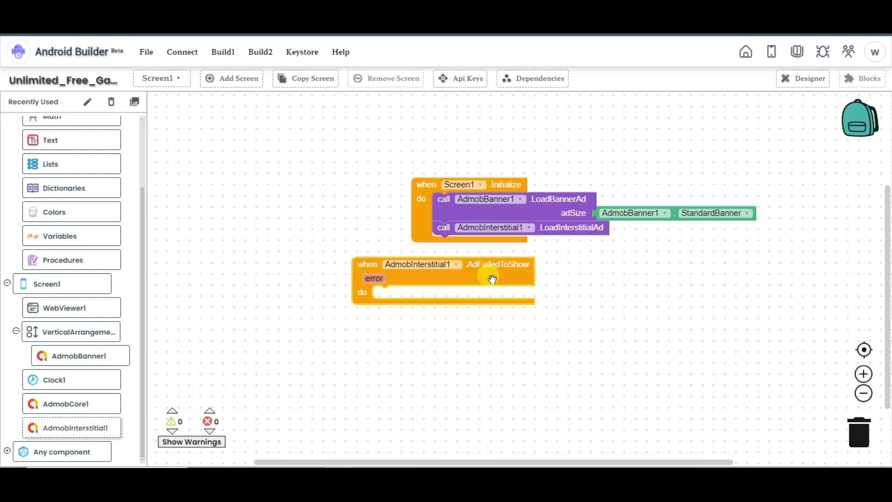
right_click(562, 227)
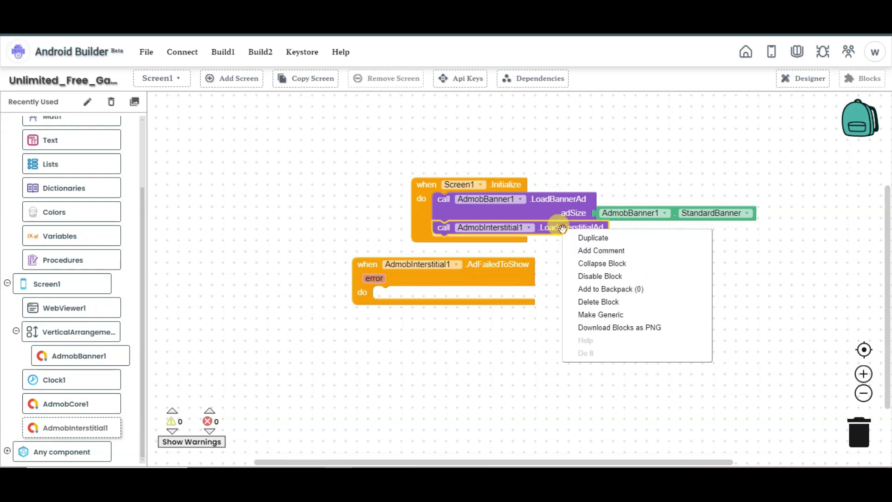
click(576, 238)
drag(558, 249, 507, 308)
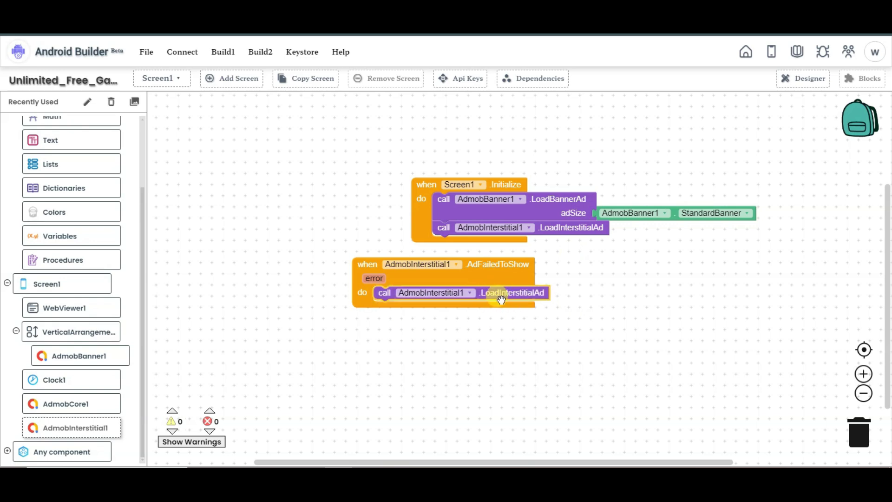
Set Clock1.TimerEnabled to true at the end of the Screen1.Initialize event, and add an empty Clock1.Timer event.
click(60, 383)
scroll(358, 197, down, 15)
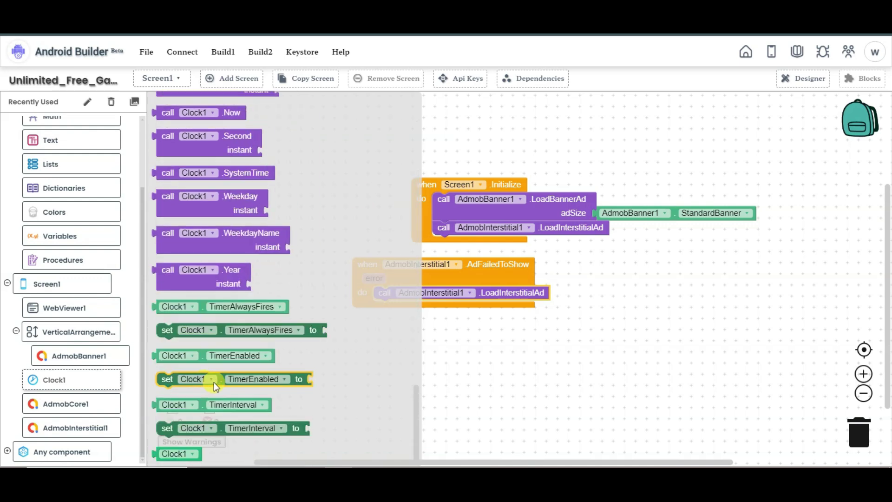
drag(220, 381, 505, 244)
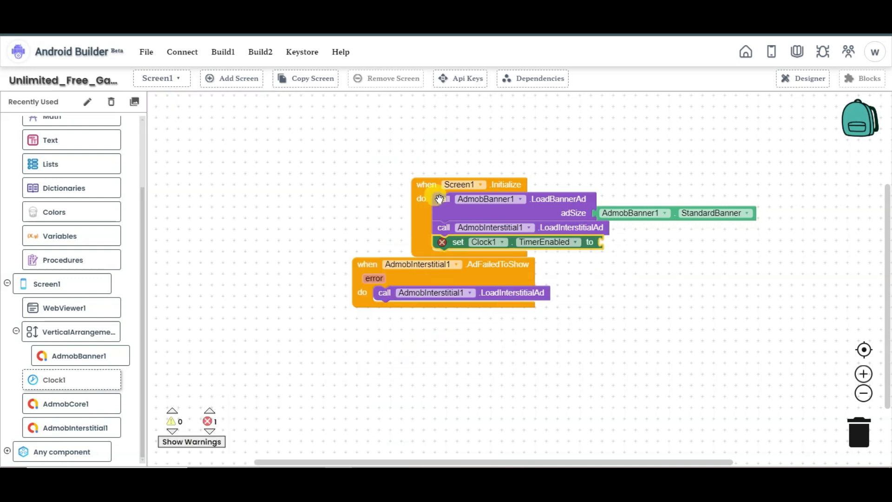
text(true)
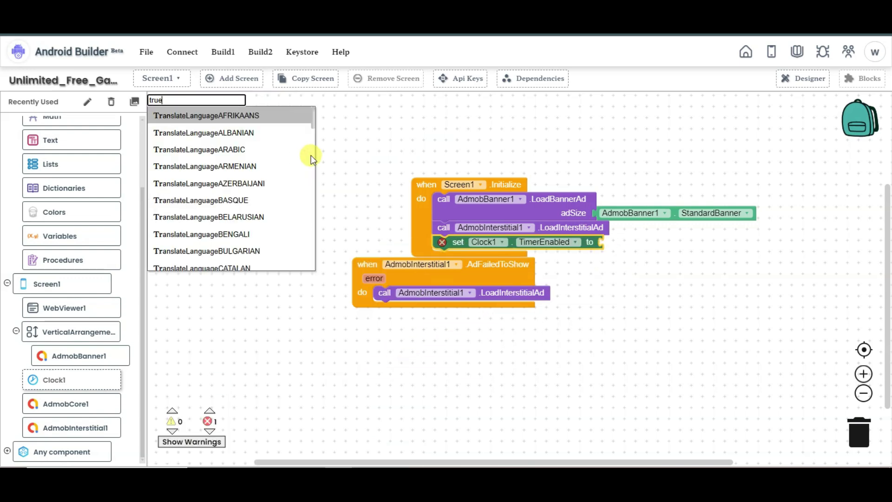
key(Return)
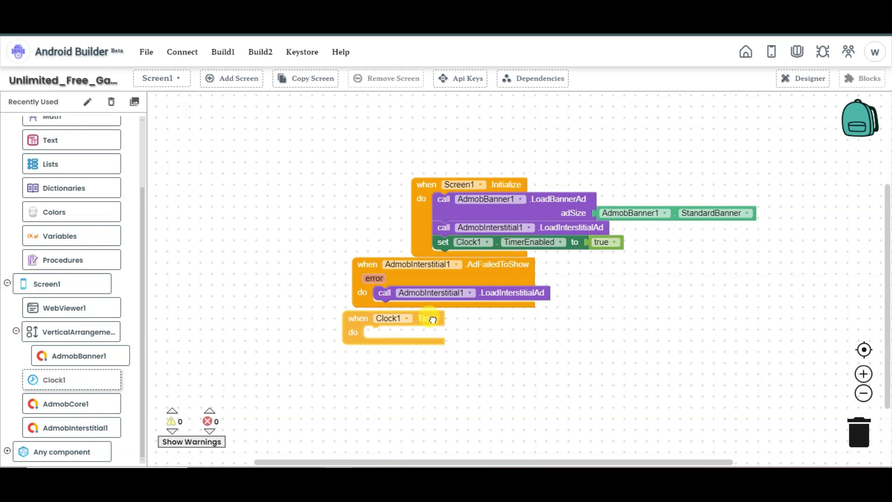
Duplicate the Clock1.TimerEnabled setter into the Clock1.Timer event and set the copy to false.
click(434, 244)
right_click(446, 243)
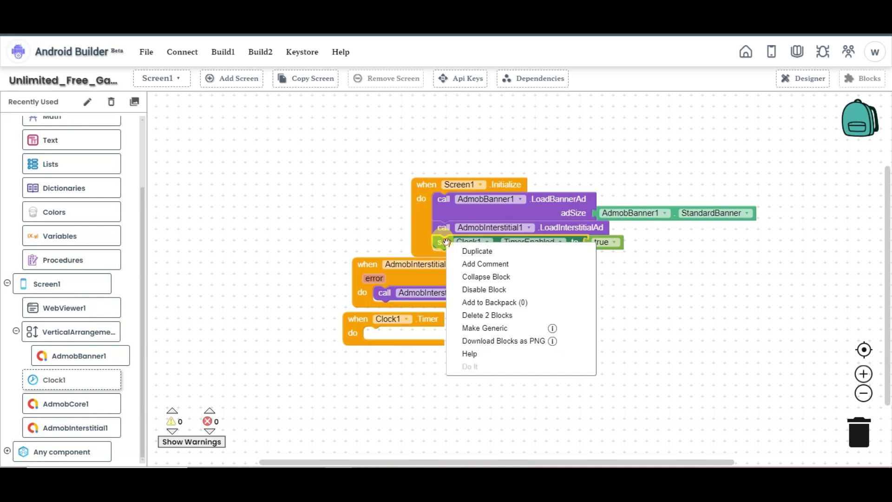
click(470, 250)
drag(457, 264, 378, 334)
click(534, 359)
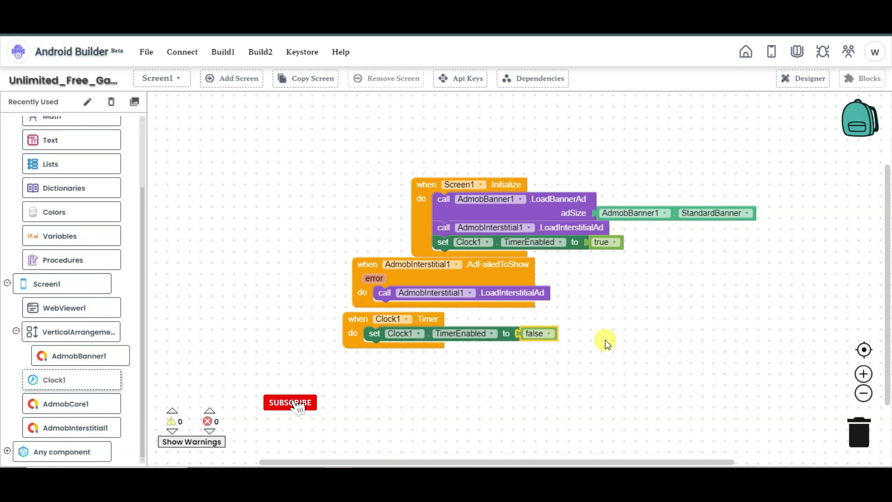
In the designer, turn off Timer Enabled and Timer Always Fires for Clock1 and set its timer interval to 30000.
click(806, 85)
click(685, 227)
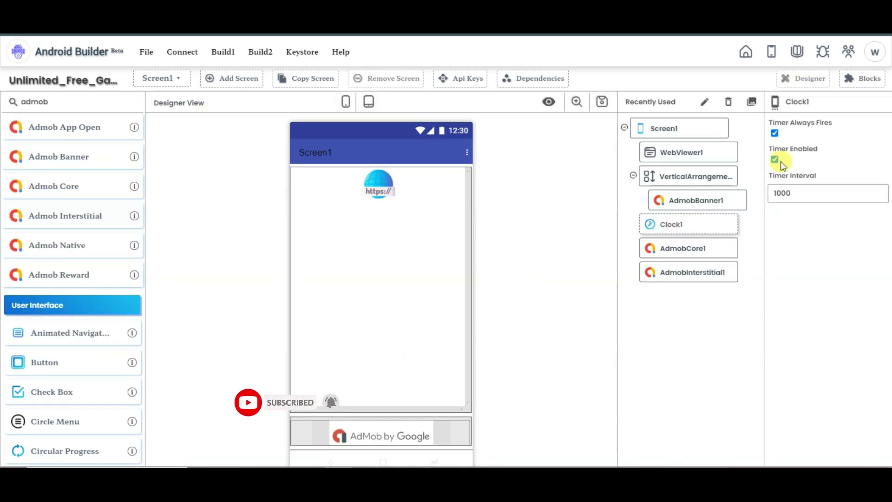
click(774, 159)
click(774, 133)
click(775, 194)
text(30000)
key(Return)
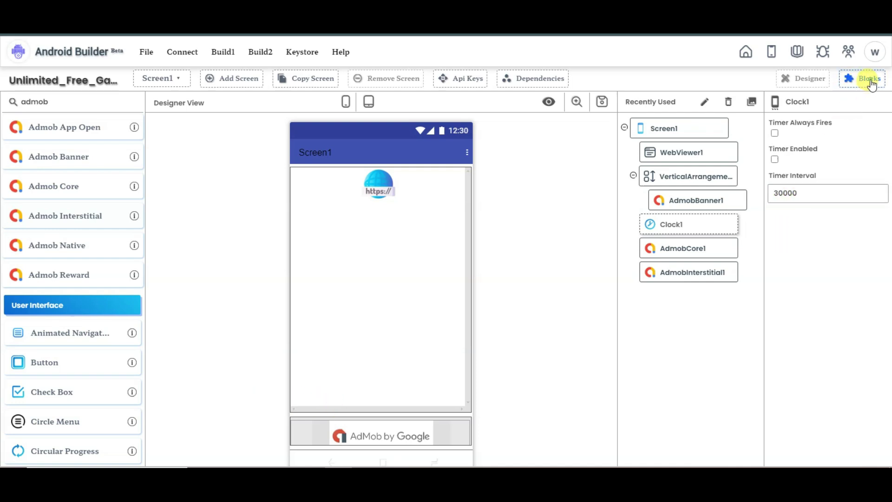
Return to the blocks editor and add an AdmobInterstitial1.AdLoaded event below the Clock1.Timer event.
click(871, 85)
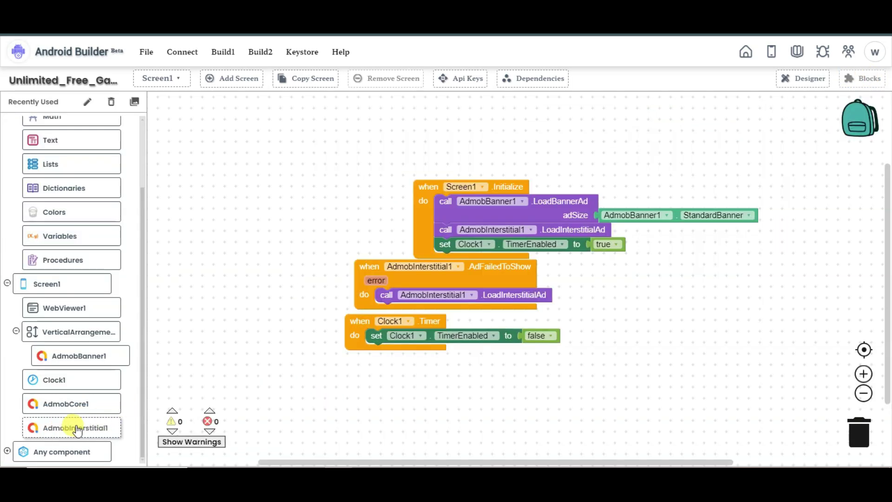
click(74, 428)
drag(309, 375, 493, 372)
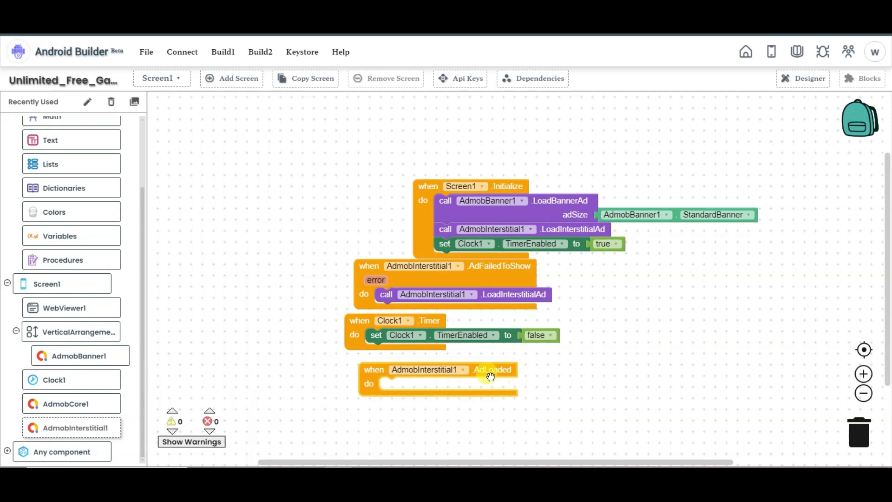
Call AdmobInterstitial1.ShowAd in the AdLoaded event and duplicate that call below the TimerEnabled setter in the Clock1.Timer event.
click(73, 427)
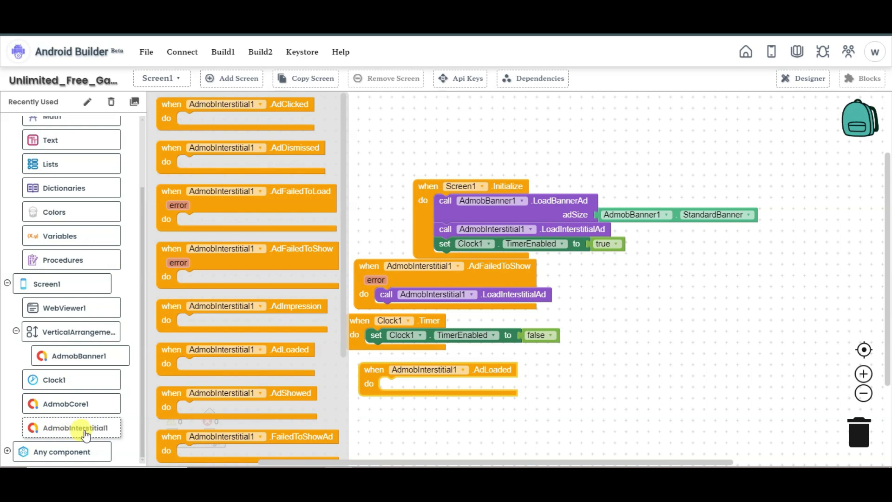
scroll(298, 255, down, 3)
drag(278, 355, 493, 392)
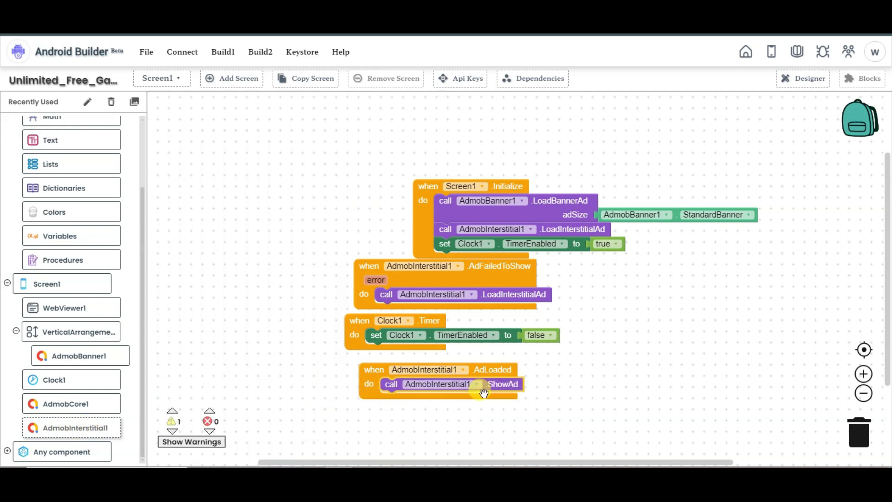
right_click(502, 385)
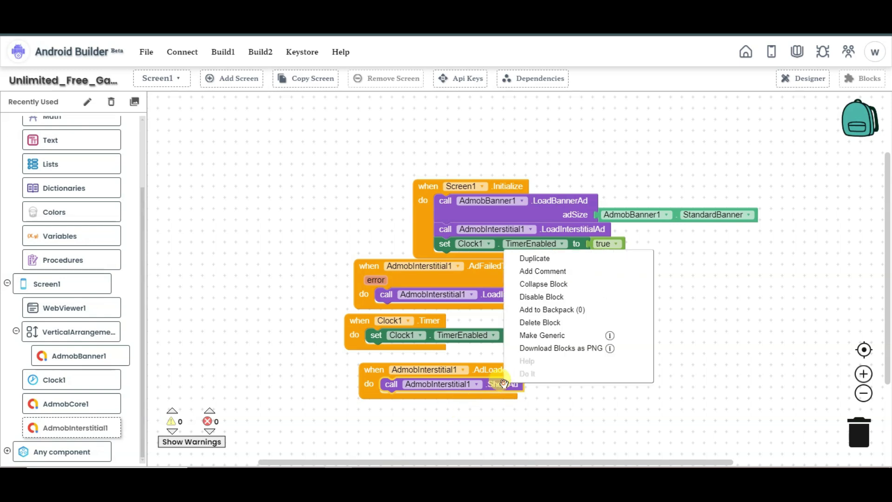
click(548, 258)
drag(516, 399, 488, 352)
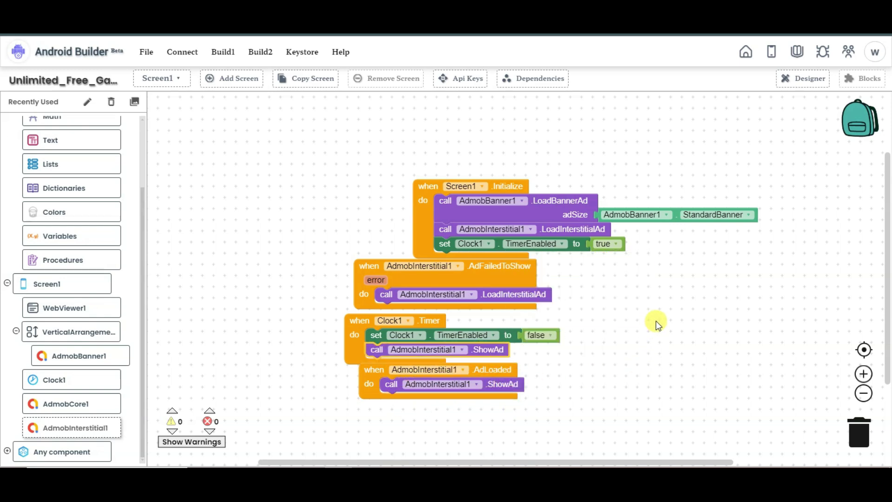
Add a WebViewer1.HomeUrl setter with an empty text block at the end of the Screen1.Initialize event.
click(74, 309)
drag(302, 252, 581, 262)
click(64, 141)
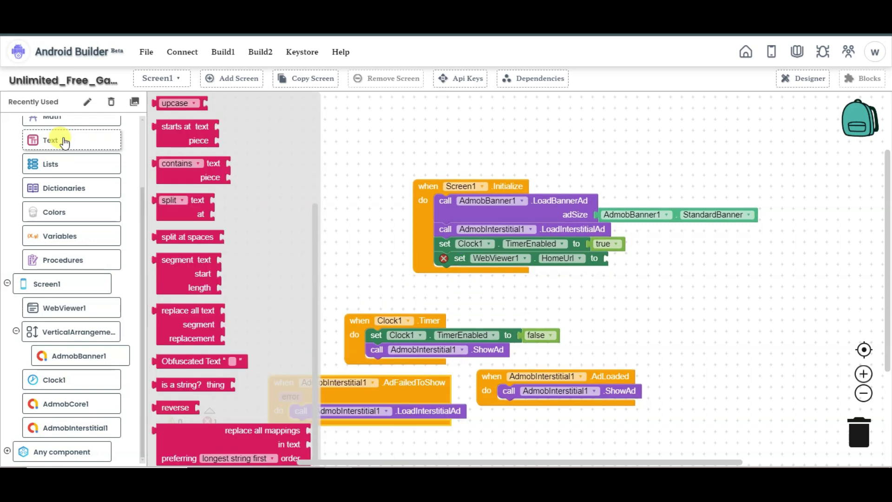
drag(180, 102, 609, 258)
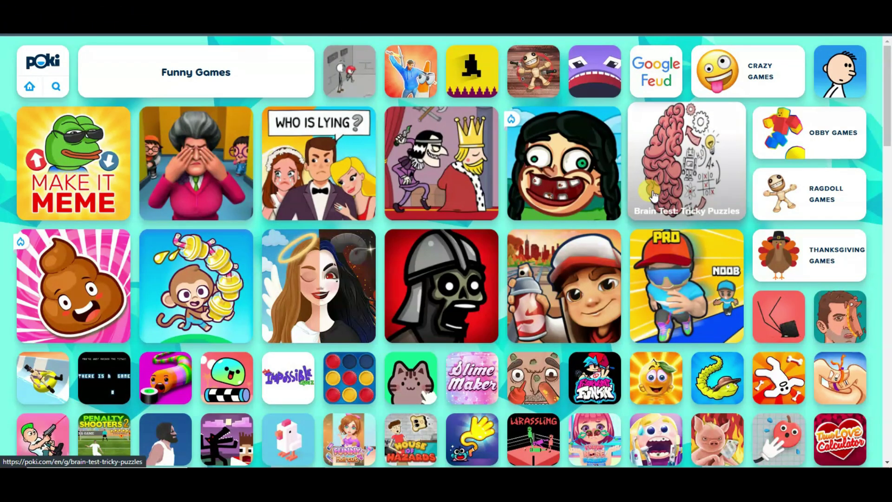
Open the Murder game on Poki, copy its page address, and paste it into the WebViewer1.HomeUrl text block in Android Builder.
scroll(646, 195, down, 15)
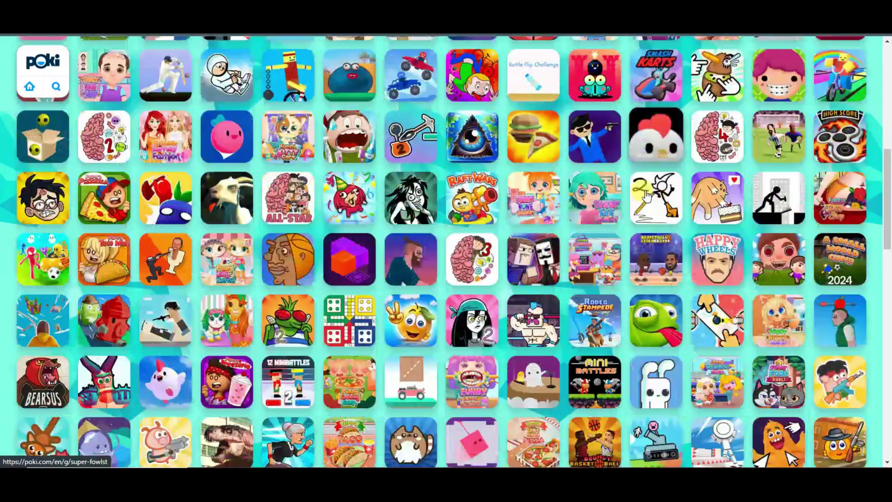
scroll(351, 248, up, 2)
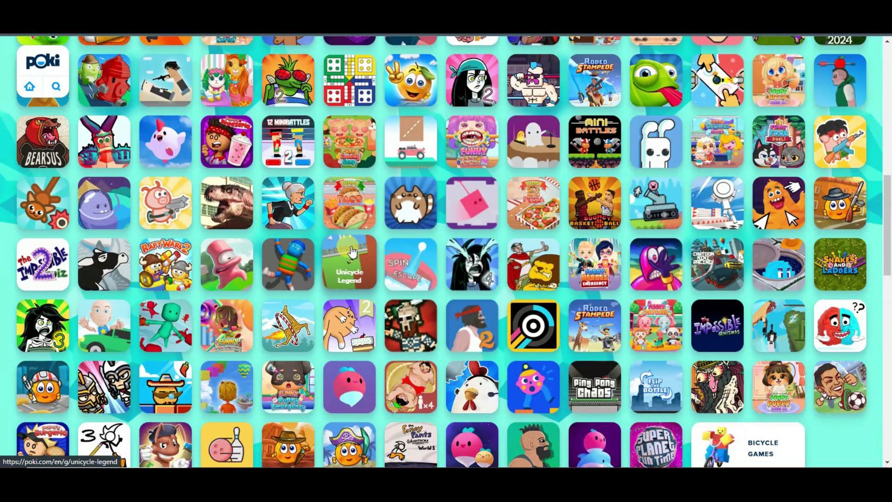
scroll(351, 249, up, 12)
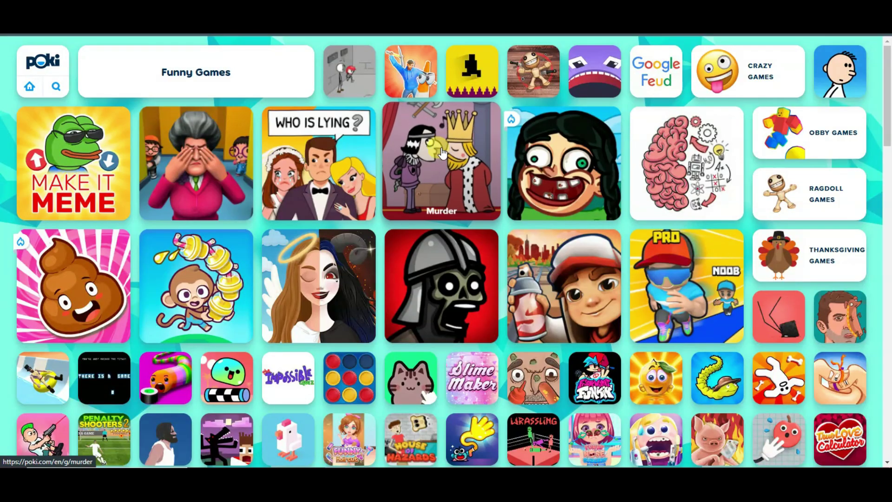
click(462, 170)
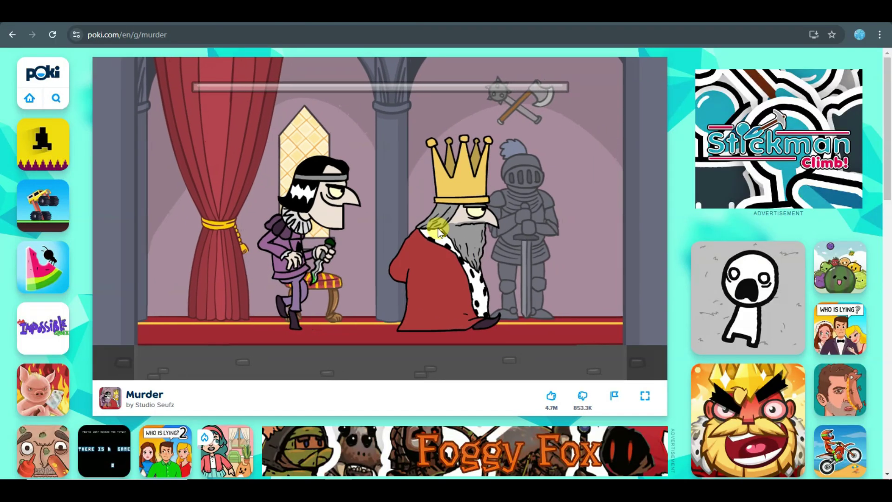
click(149, 34)
right_click(152, 34)
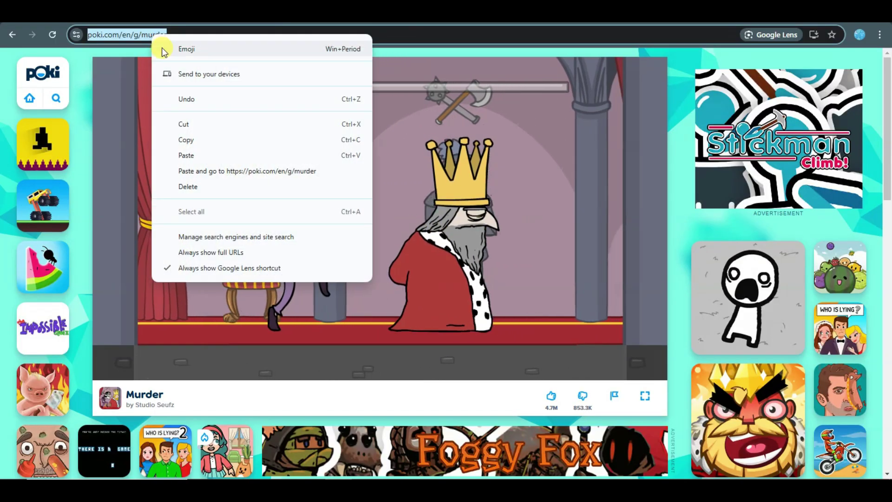
click(210, 144)
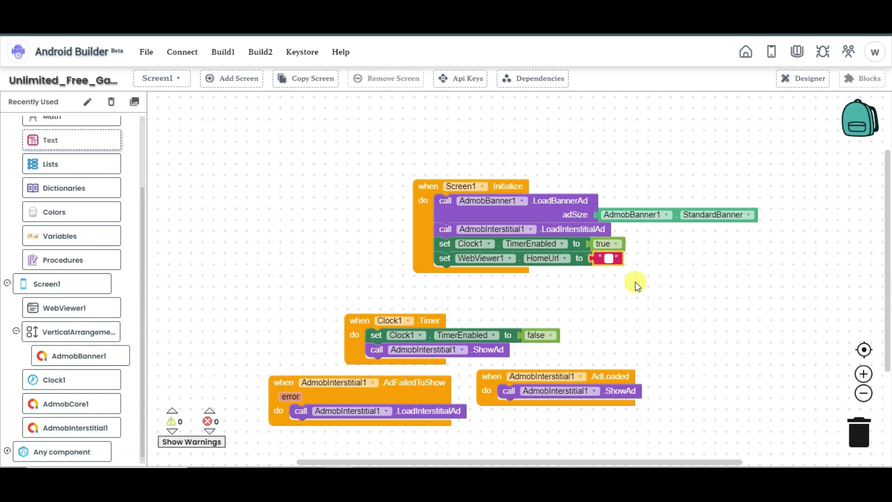
key(ctrl+v)
click(785, 103)
Return to the designer, open AdmobBanner1's properties and select its ad unit value.
click(806, 83)
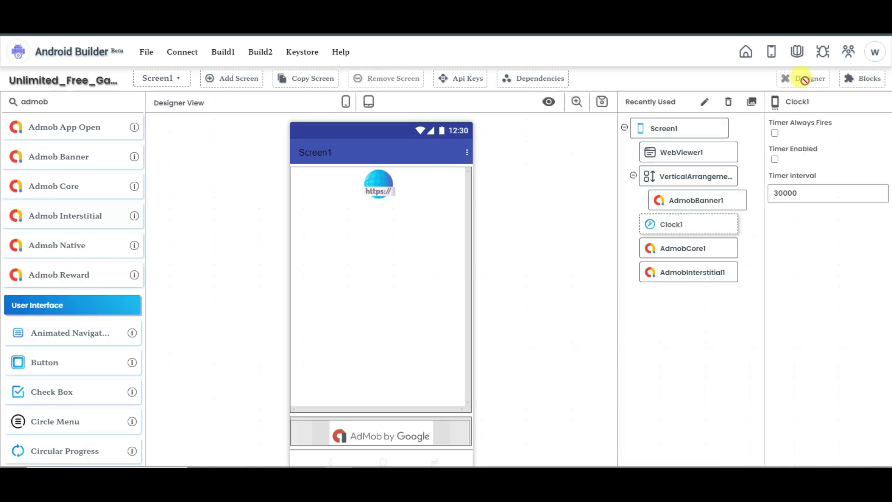
click(703, 203)
drag(774, 140, 886, 144)
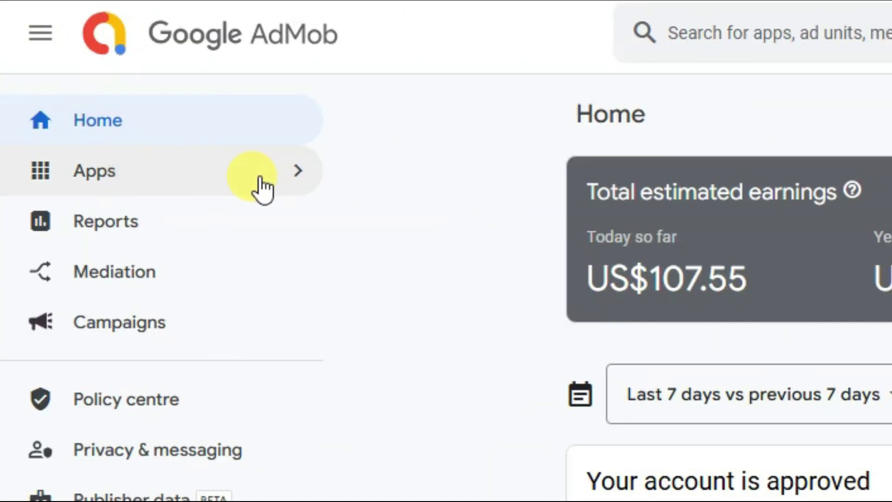
In Google AdMob, add an Android app named "Unlimited free games" that is not listed on a supported app store.
click(235, 184)
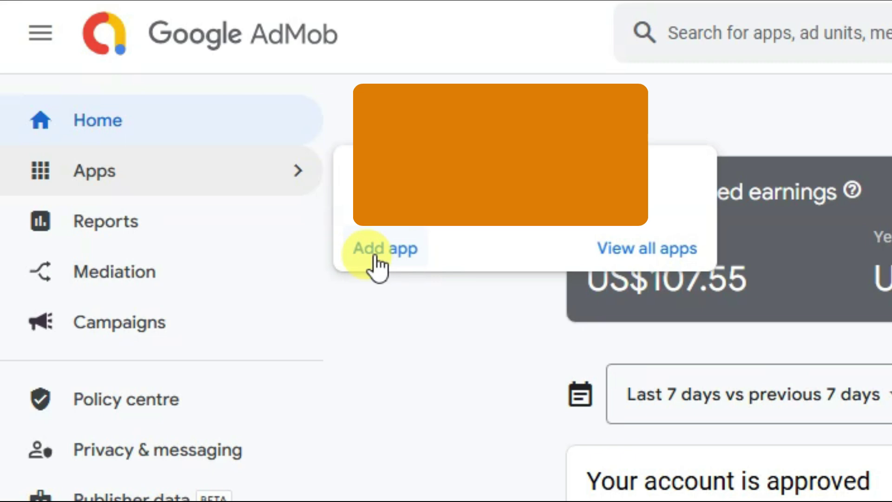
click(395, 251)
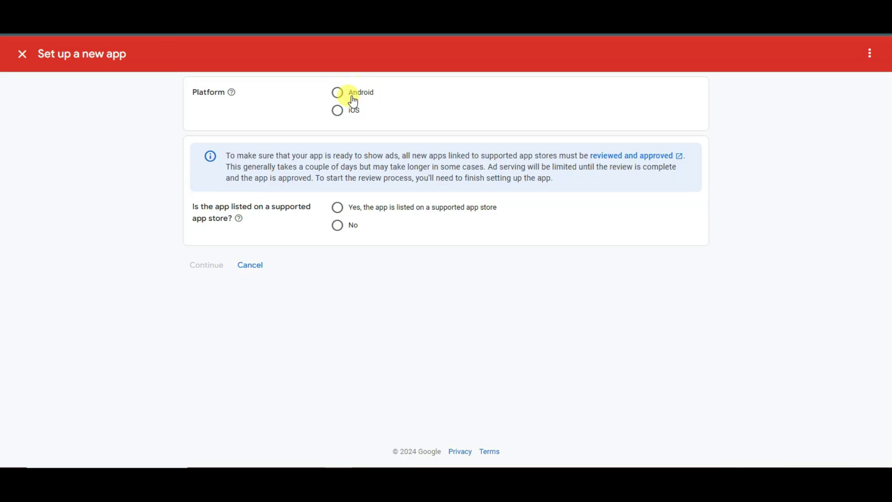
click(343, 226)
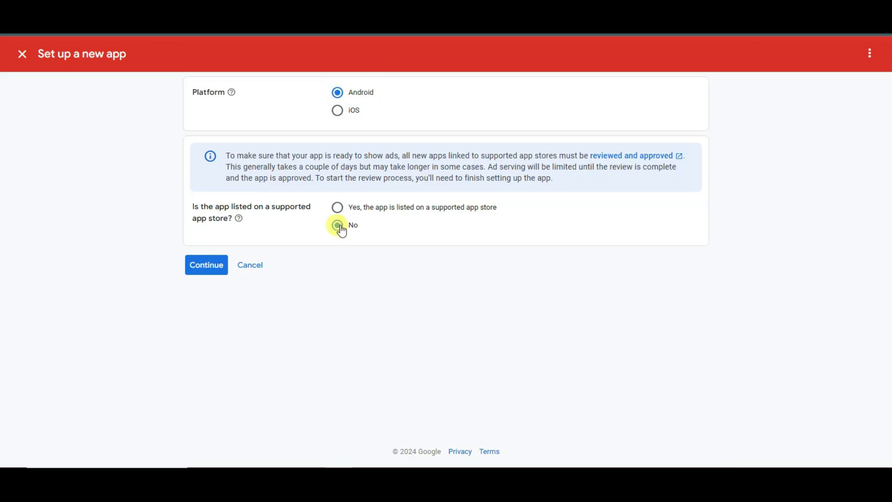
click(207, 265)
click(360, 133)
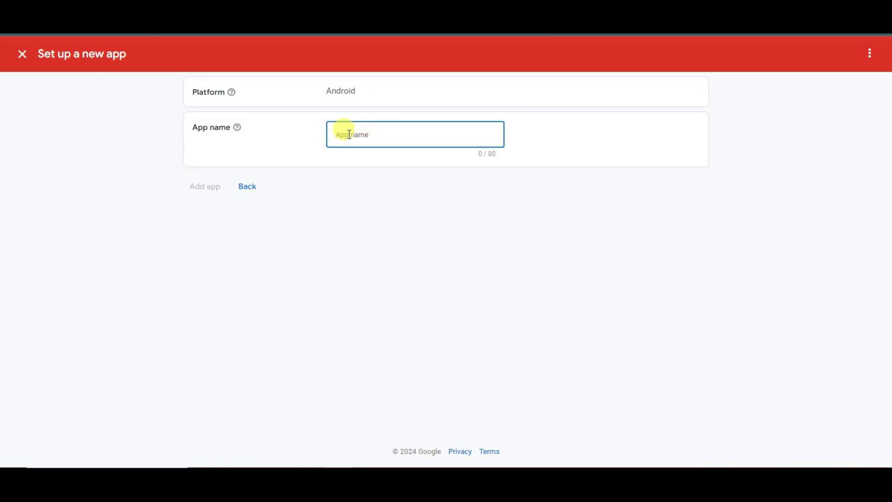
key(ctrl+v)
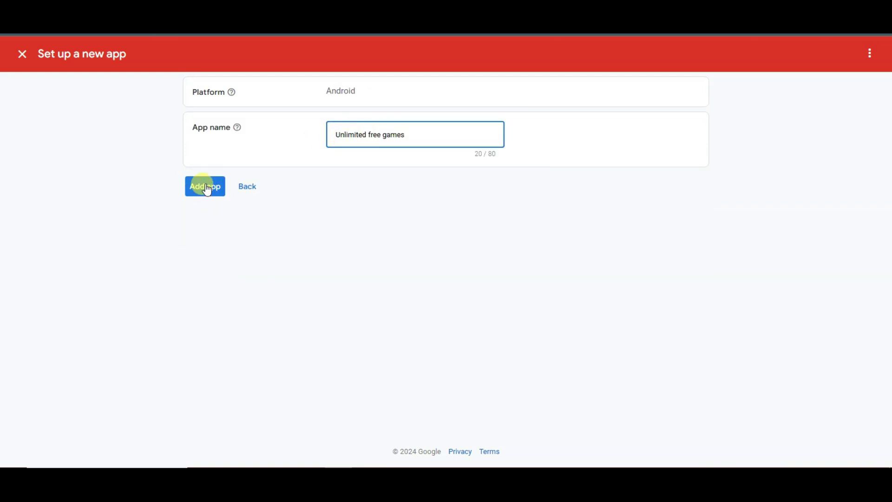
click(207, 187)
click(214, 246)
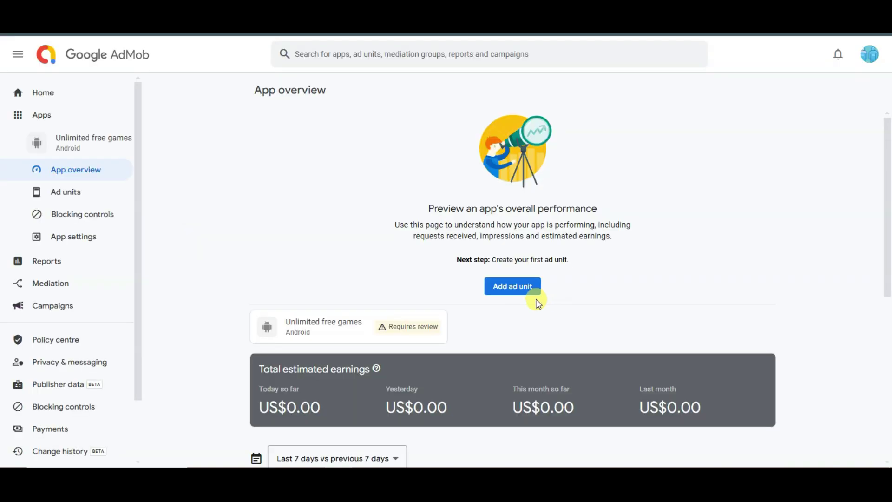
Create a Banner ad unit named "bn" for the Unlimited free games app.
click(528, 291)
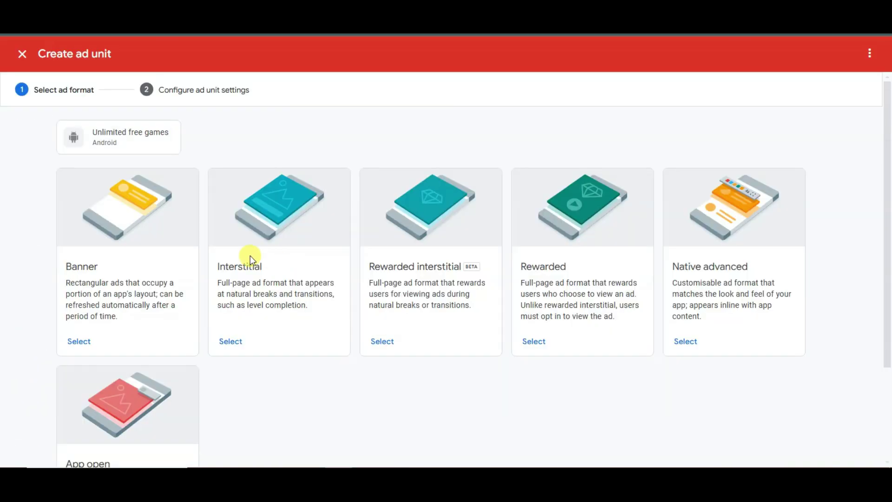
double_click(71, 268)
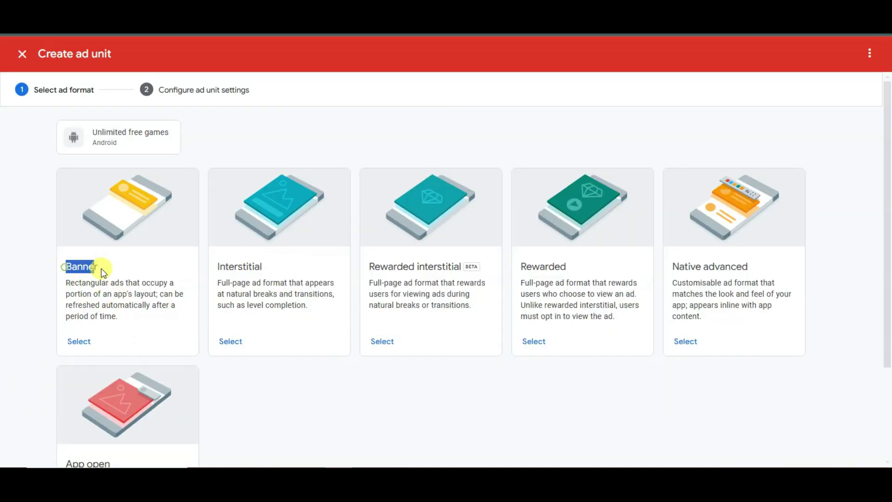
drag(219, 267, 268, 273)
click(125, 247)
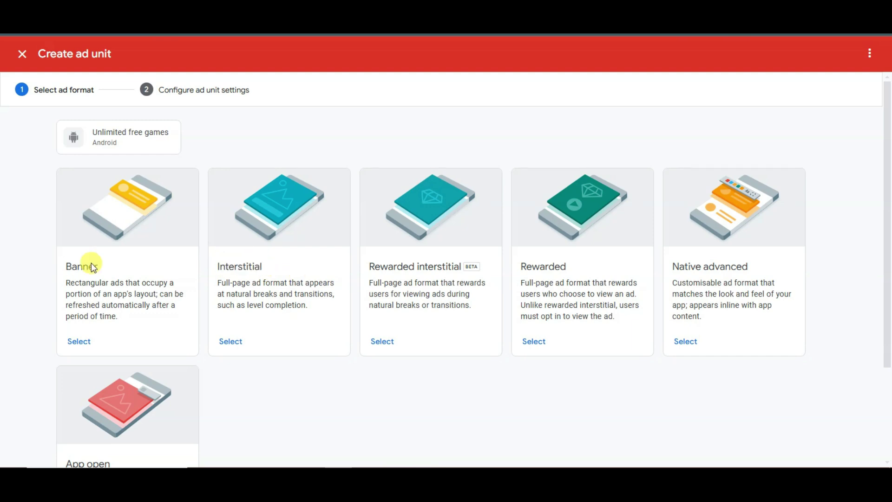
click(79, 342)
click(365, 229)
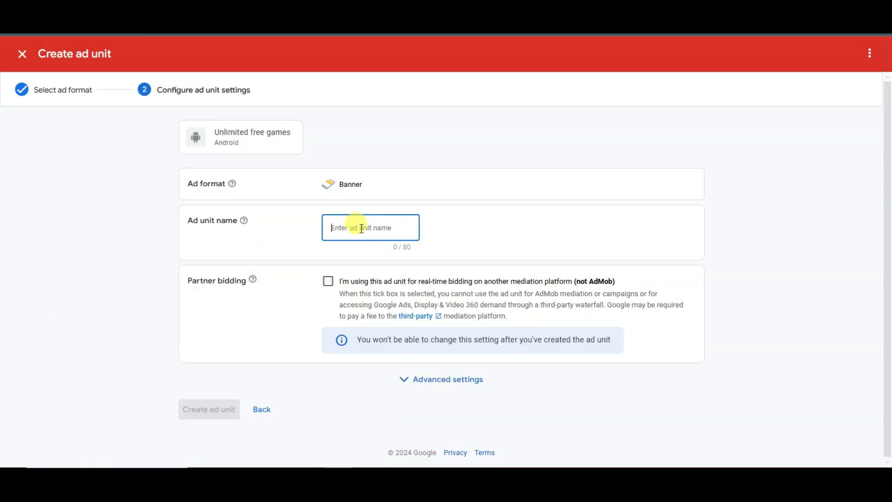
text(bn)
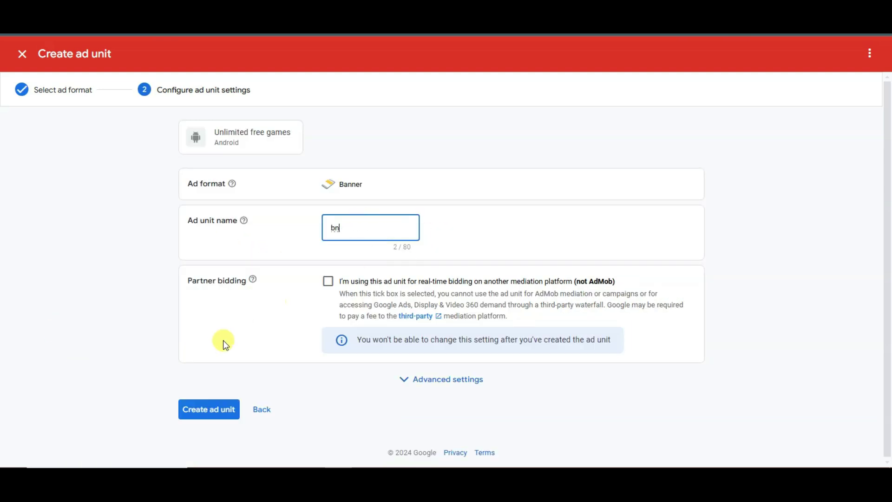
click(208, 409)
Copy the banner ad unit ID into AdmobBanner1's Ad Unit property in Android Builder, and open AdmobInterstitial1's Ad Unit Id for editing.
click(421, 290)
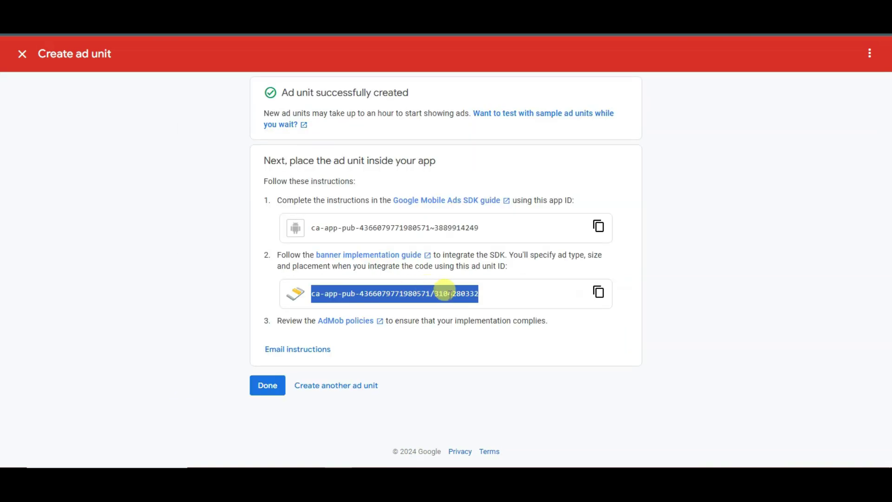
click(598, 293)
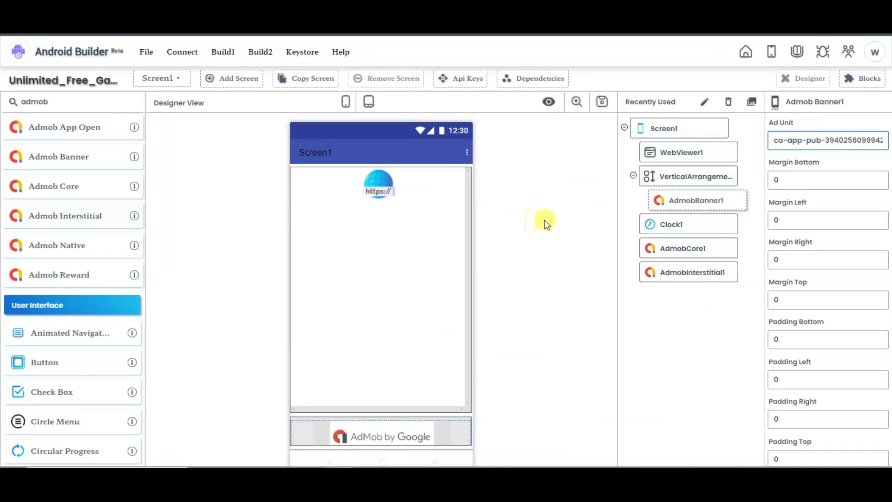
triple_click(819, 140)
key(BackSpace)
key(ctrl+v)
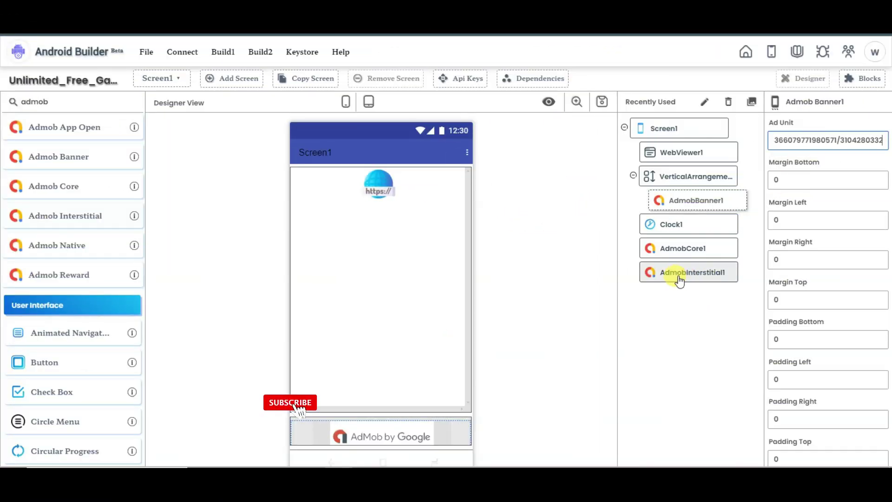
click(704, 279)
click(773, 140)
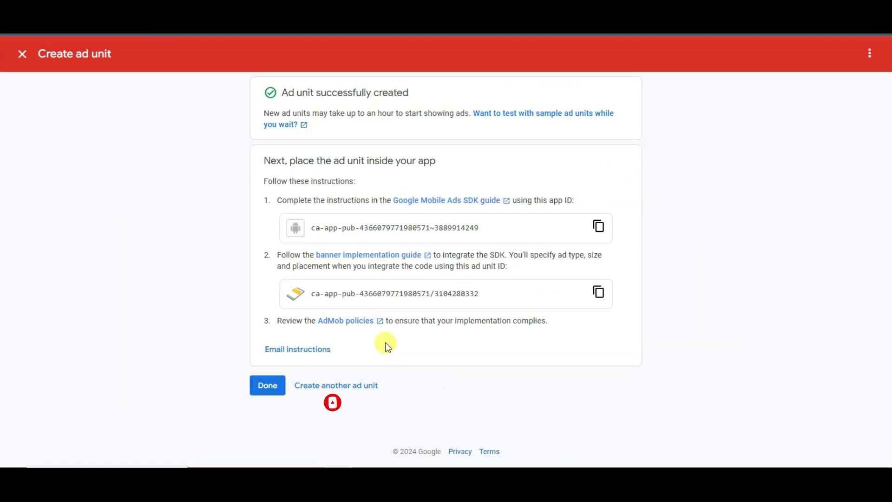
Back in AdMob, finish the banner setup and create an Interstitial ad unit named "ins" for the same app.
click(265, 390)
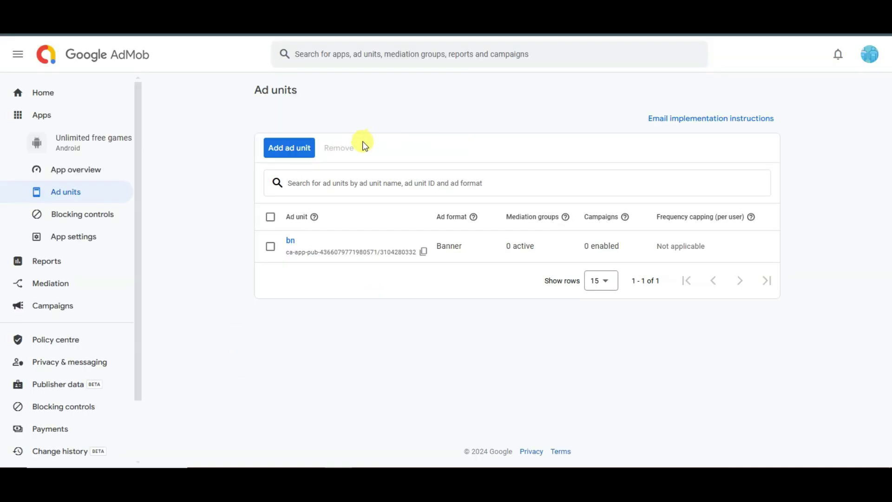
click(293, 155)
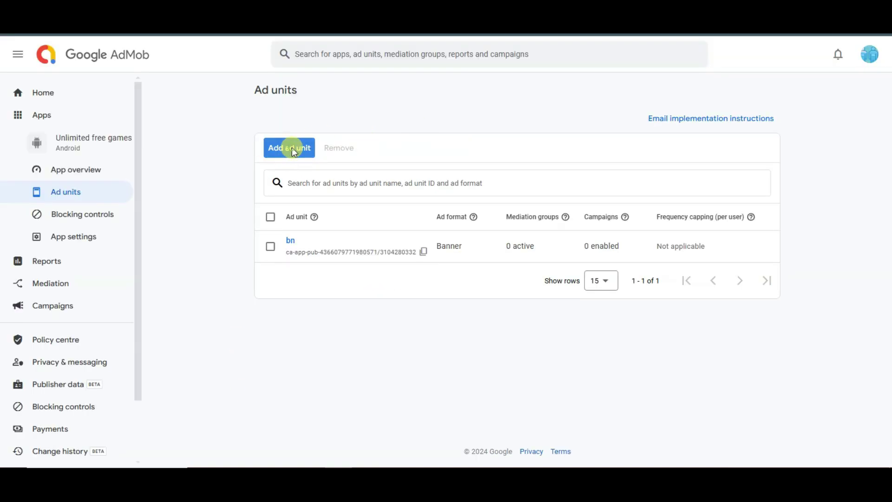
click(238, 343)
click(343, 229)
text(ins)
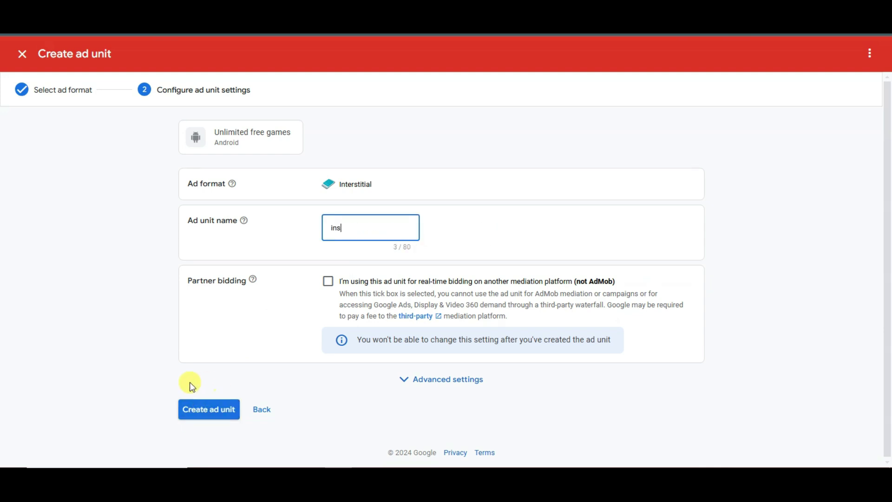
click(209, 410)
Copy the interstitial ad unit ID and paste it into AdmobInterstitial1's Ad Unit Id property in Android Builder.
drag(314, 295, 483, 298)
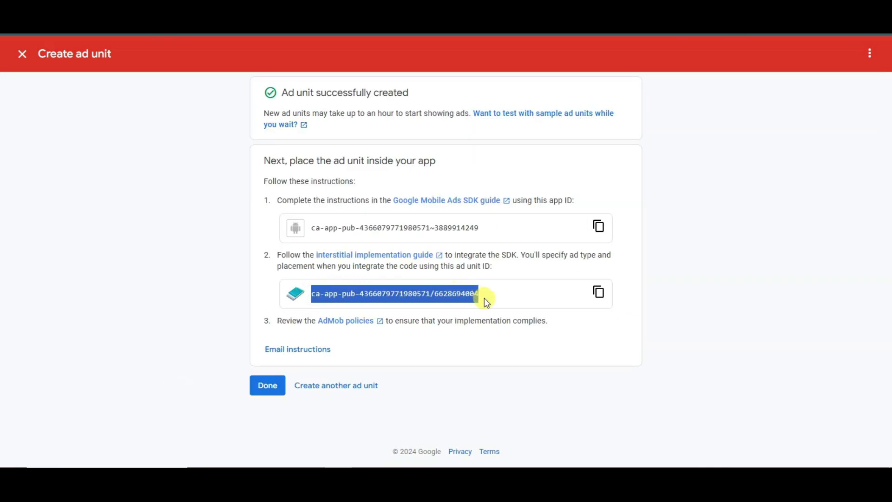
click(597, 292)
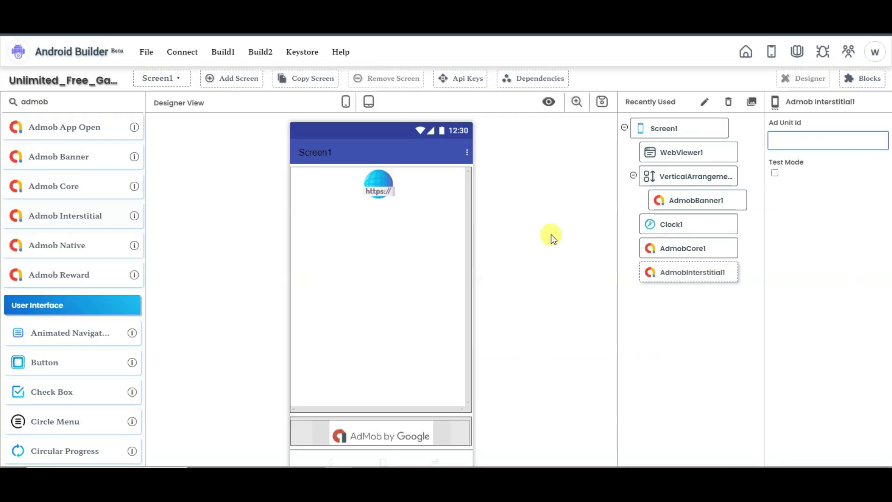
click(786, 142)
key(ctrl+v)
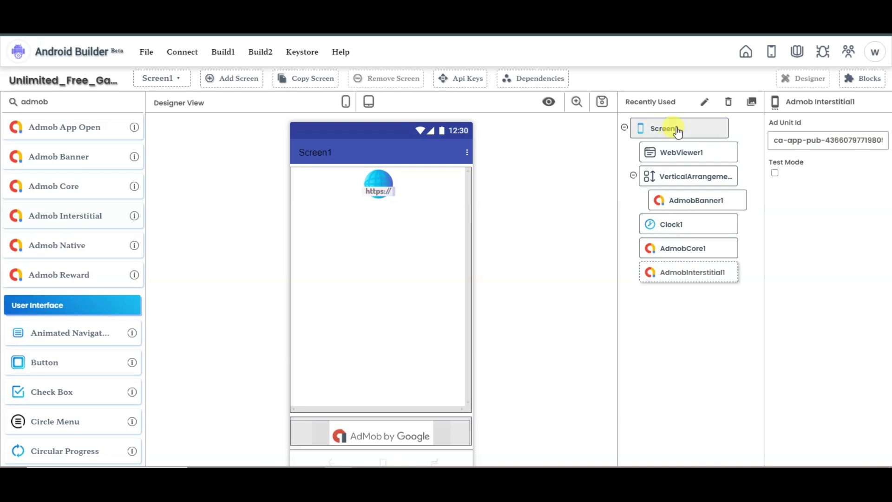
Set Screen1's App Name property to "playgames".
click(670, 130)
click(776, 322)
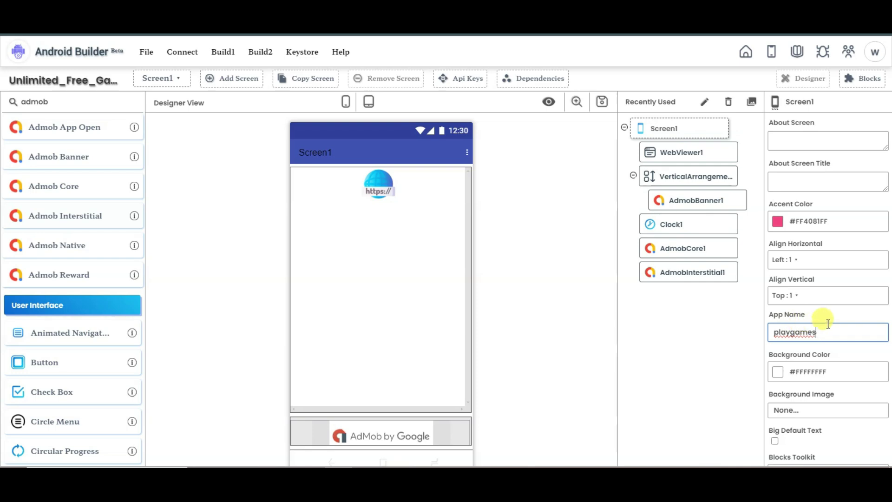
scroll(833, 322, down, 6)
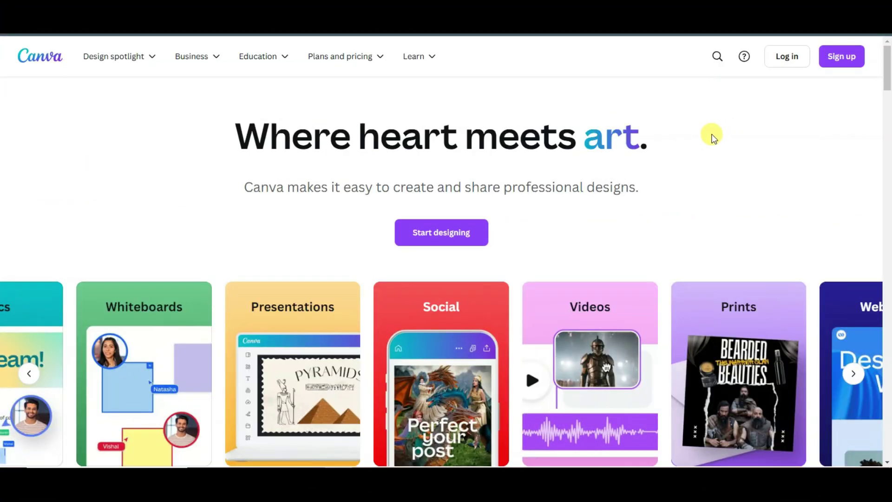
Switch to Canva, start a blank logo design and search the logo templates for "game".
click(713, 59)
click(511, 213)
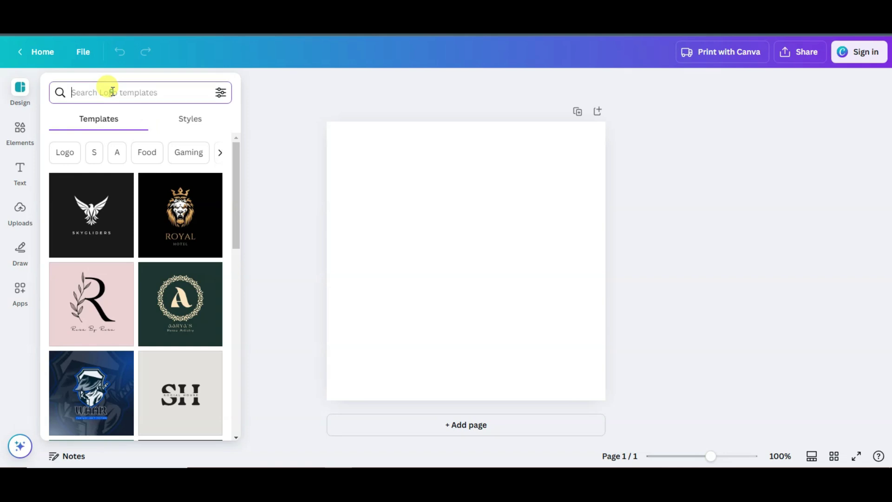
text(game)
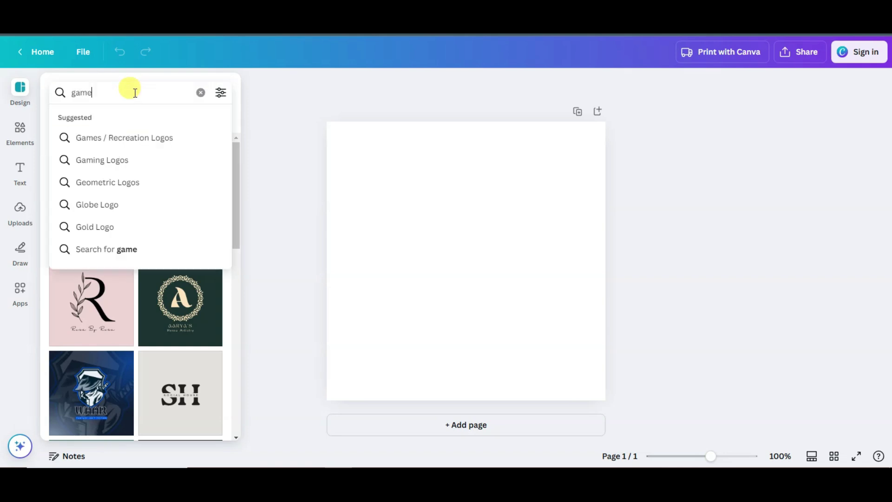
key(Return)
scroll(181, 226, down, 5)
scroll(180, 226, down, 2)
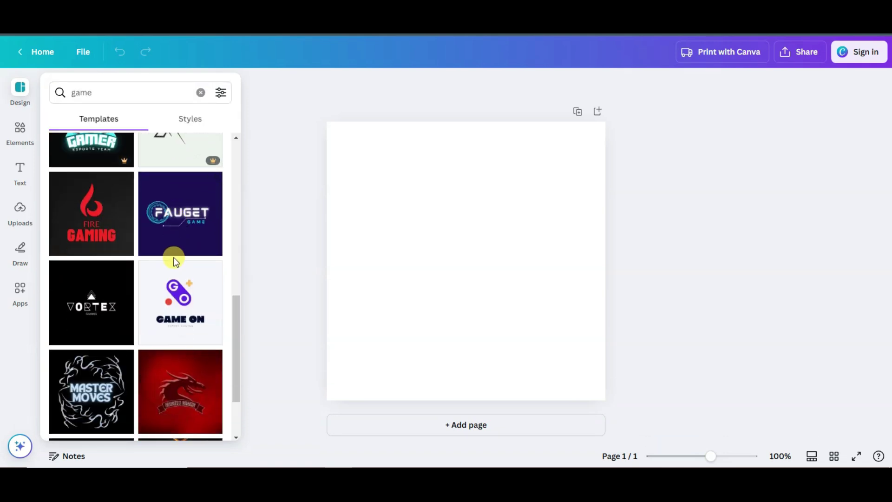
Apply the GAME ON template with a pink background, the title "PLAYGAMES" and tagline "UNLIMITED GAMING", and download the logo.
click(177, 265)
click(486, 320)
double_click(468, 317)
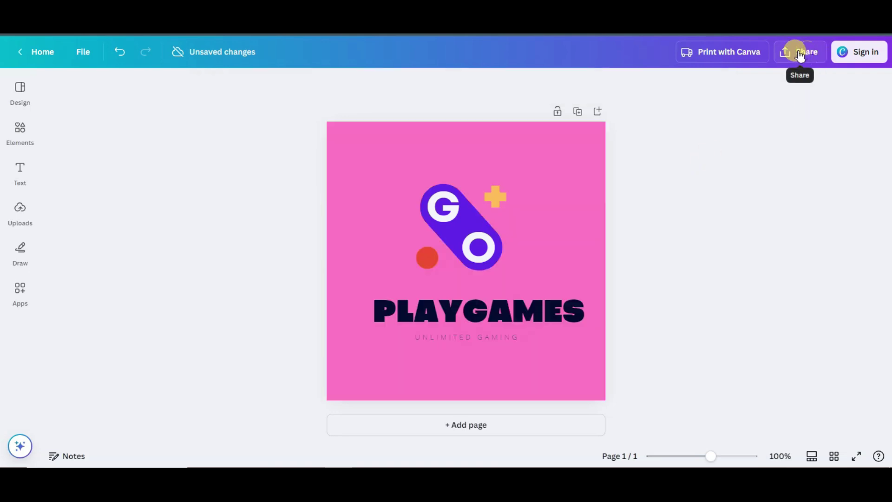
click(800, 53)
click(691, 260)
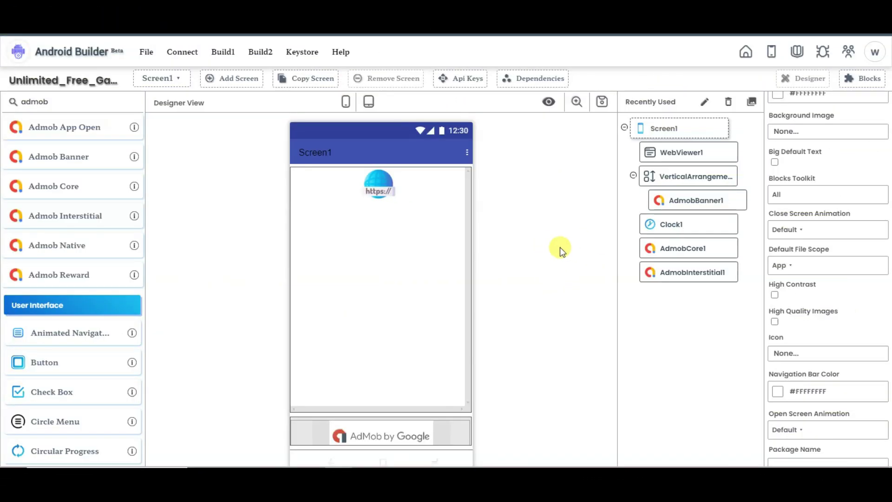
Back in Android Builder, upload "Untitled design (1).png" as Screen1's Icon.
click(797, 353)
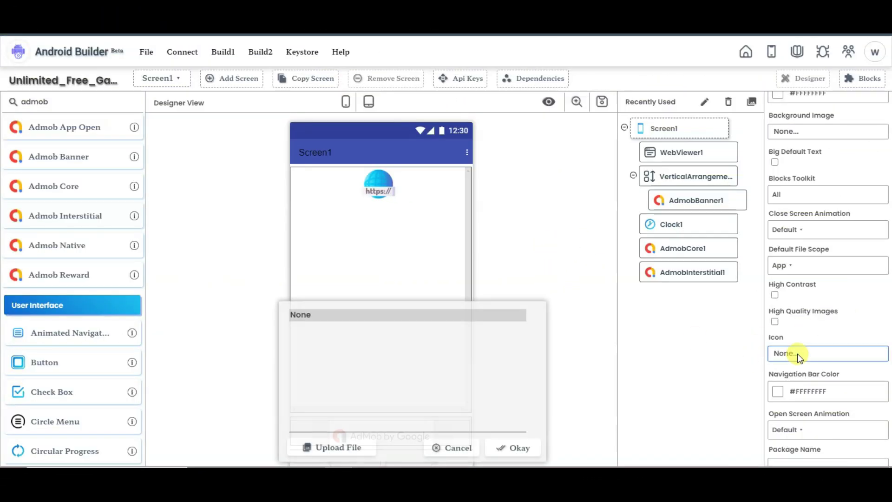
click(347, 449)
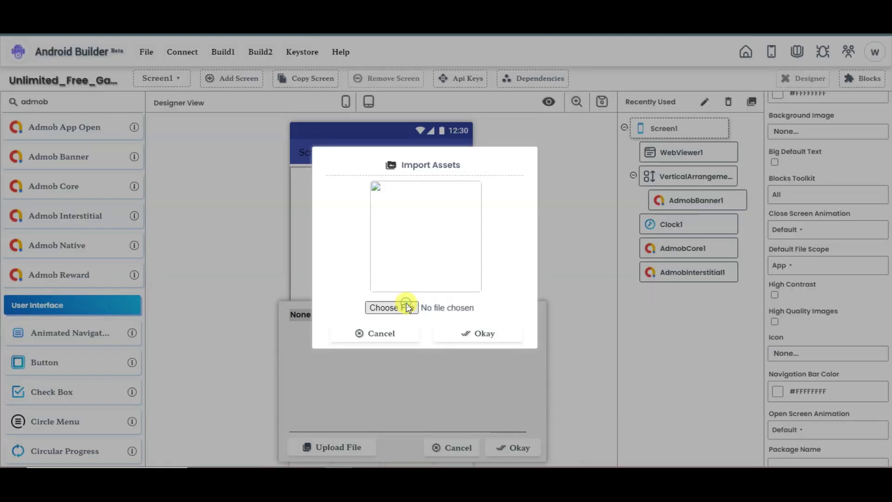
click(407, 307)
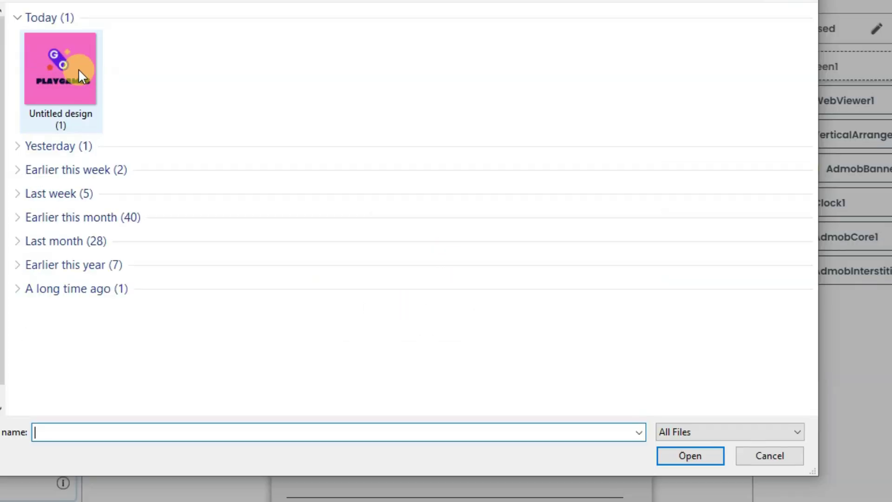
click(78, 69)
click(712, 459)
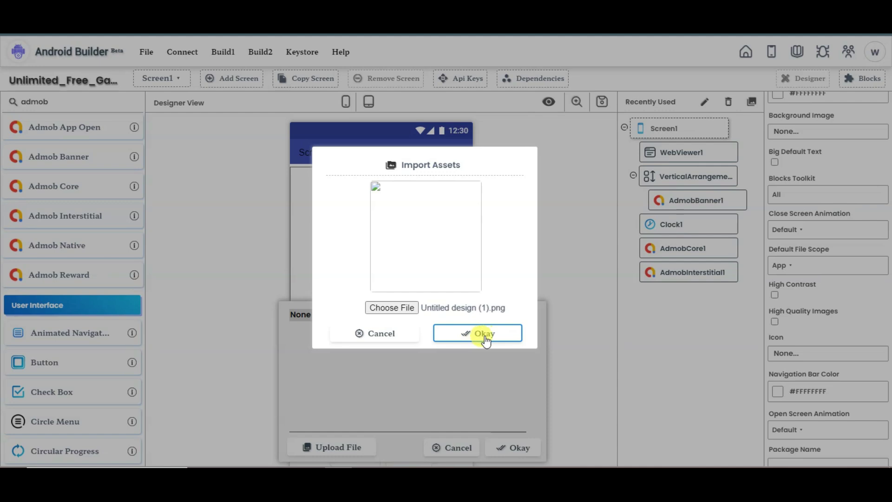
click(481, 333)
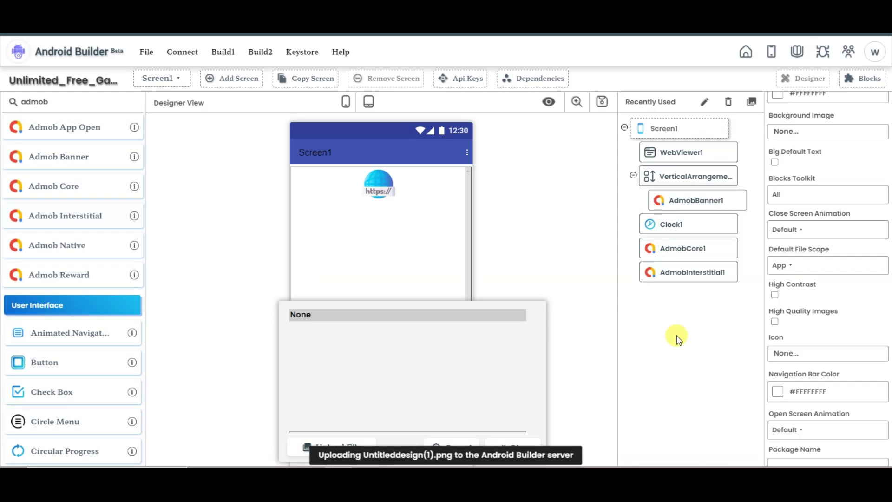
Save the project and start building it as an Android App with Build1.
click(146, 52)
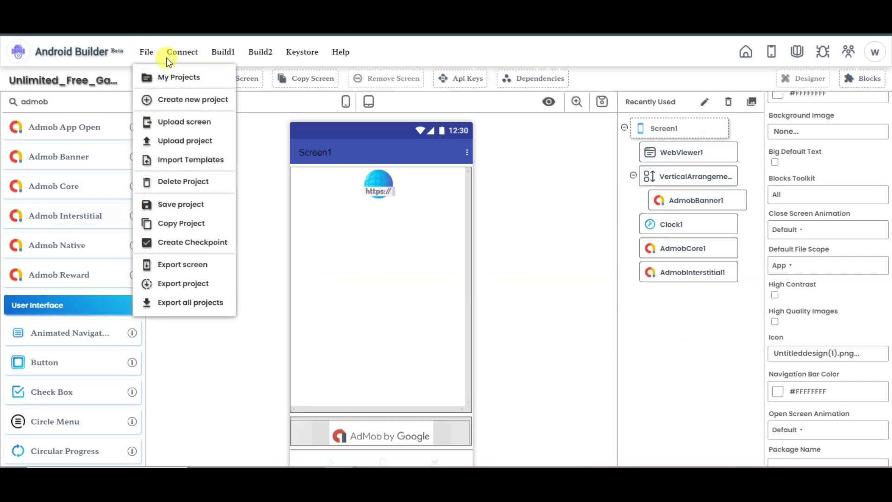
click(197, 208)
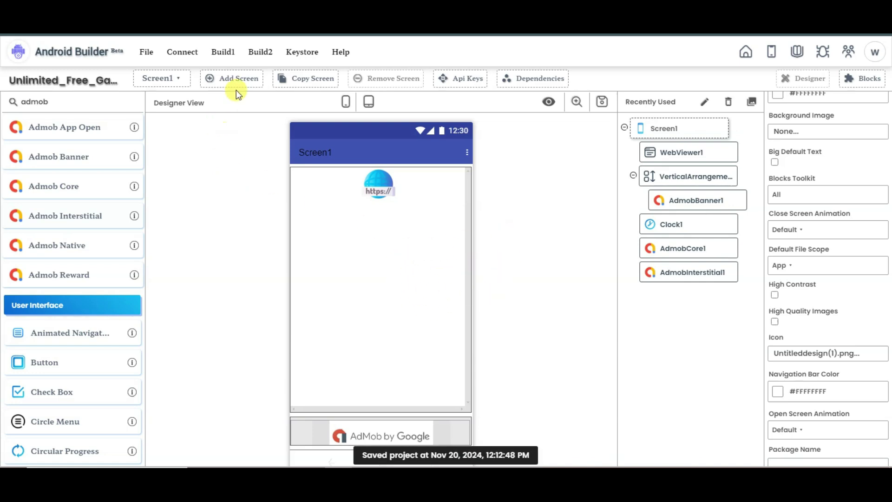
click(224, 52)
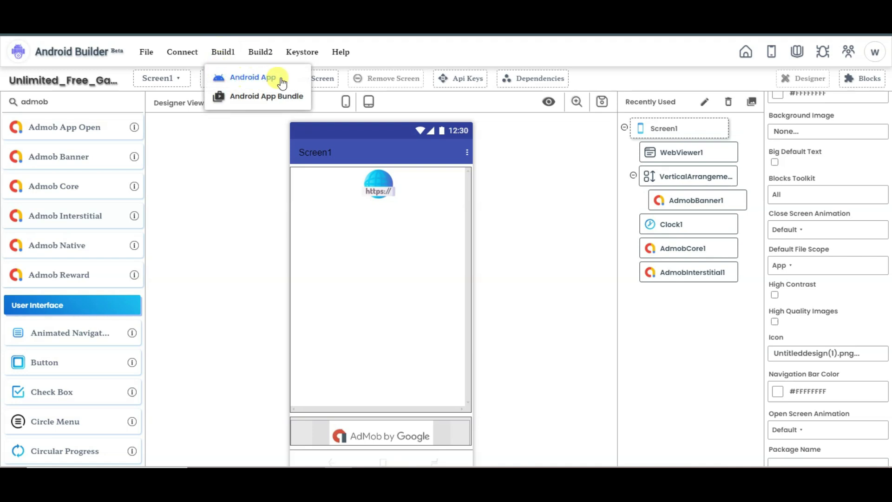
click(263, 80)
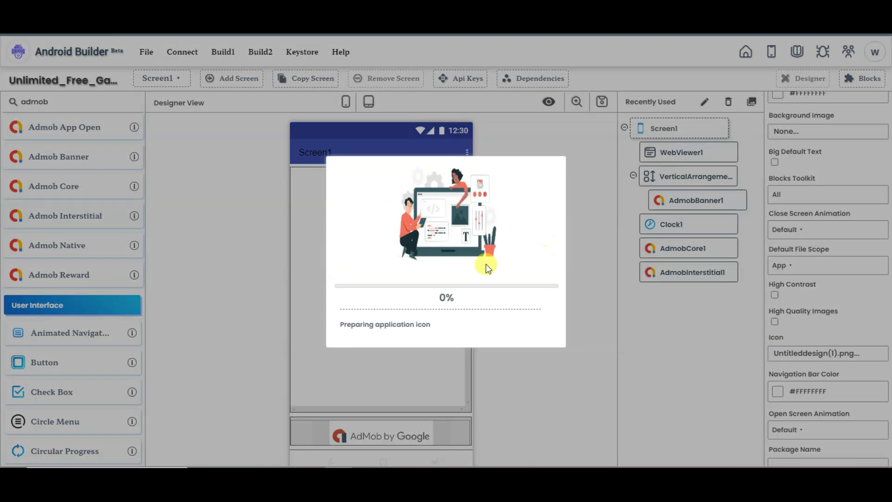